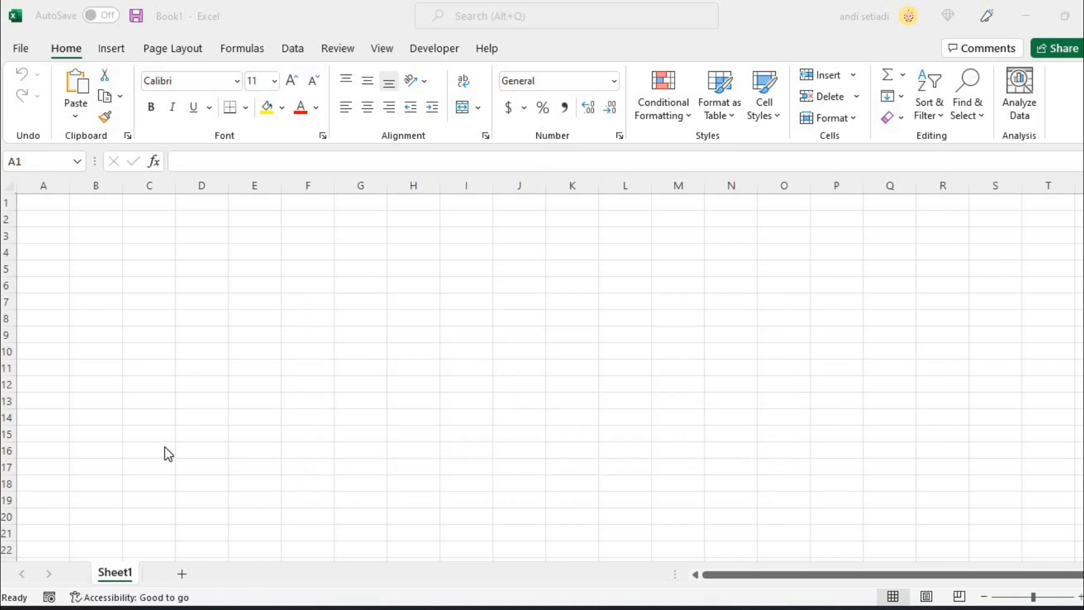
# Enter 2500 in cell D5 and its spelled-out form "dua ribu lima ratus" in cell E5.
pyautogui.click(201, 270)
pyautogui.write('2500')
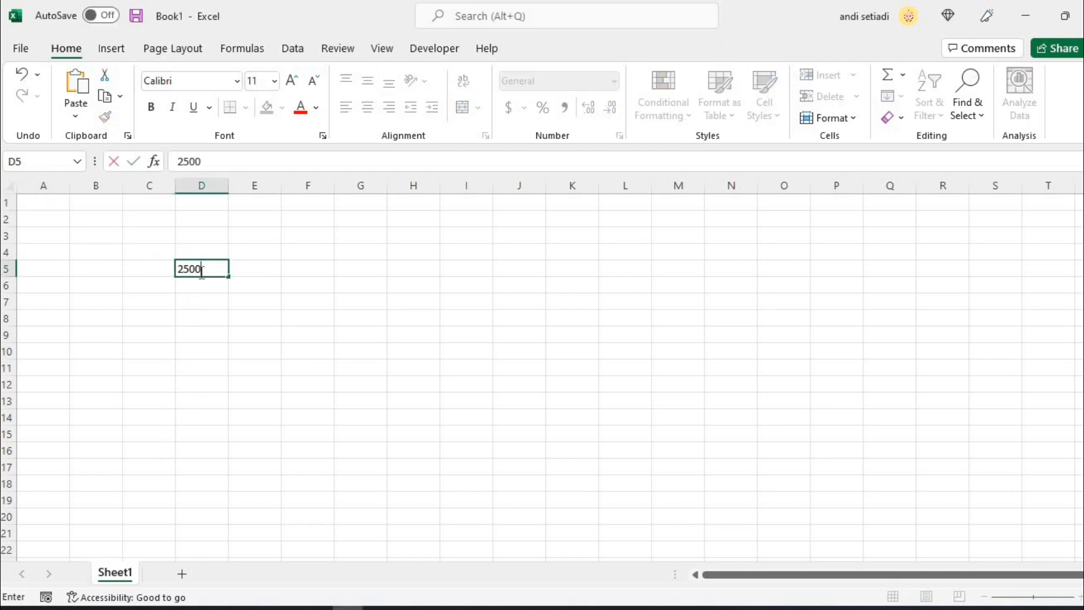
pyautogui.press('Return')
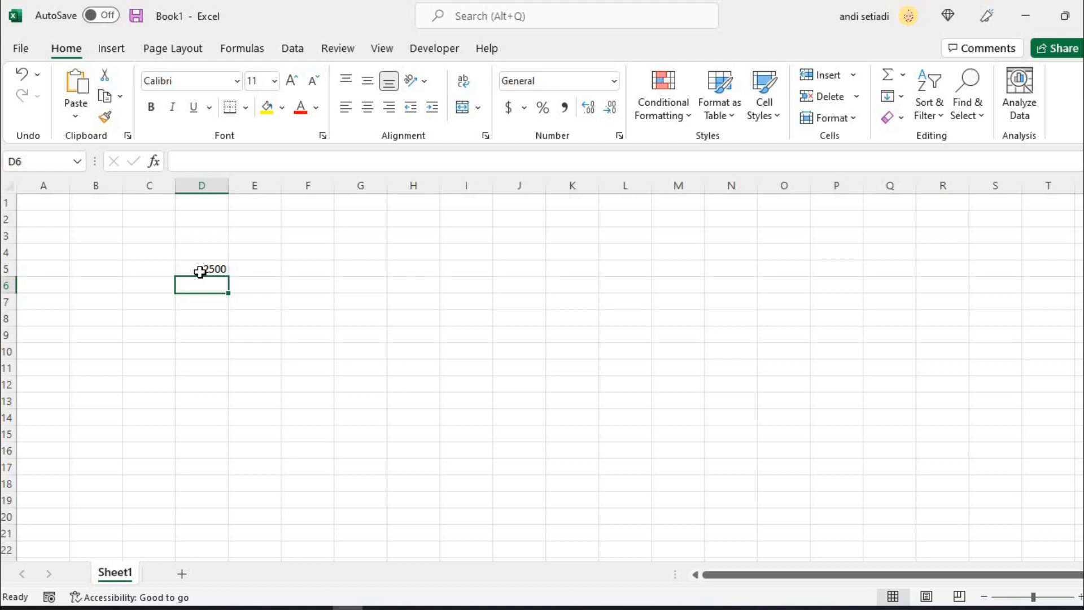
pyautogui.press('Up')
pyautogui.press('Right')
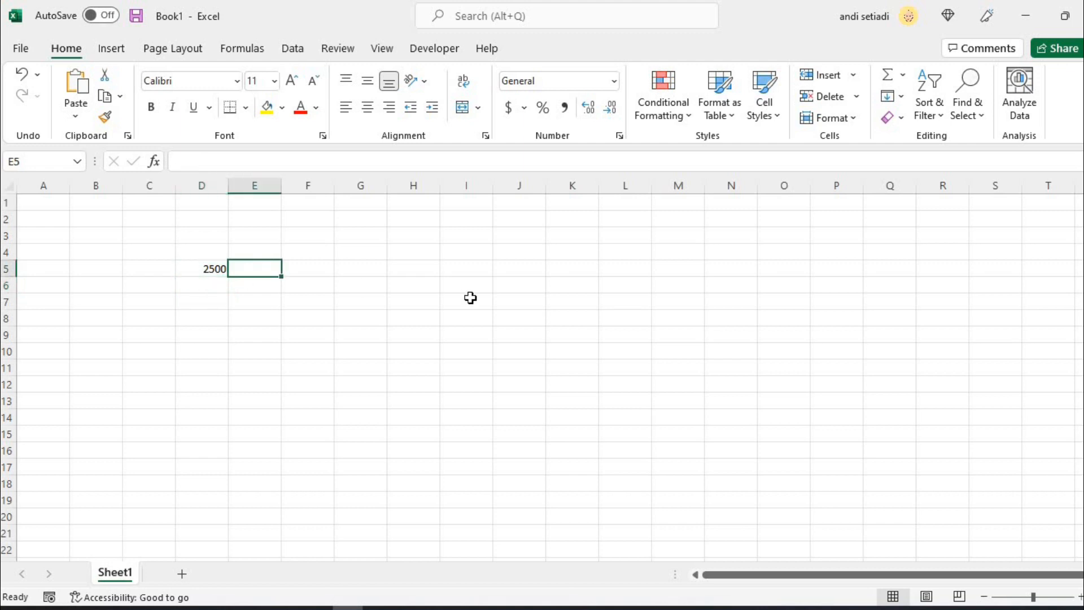
pyautogui.write('dua')
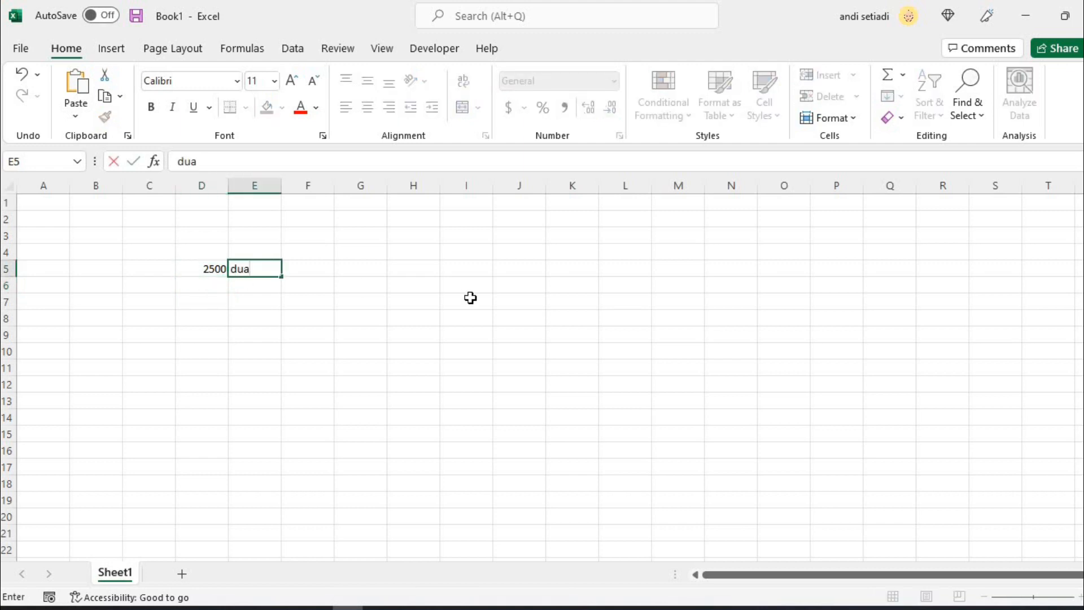
pyautogui.write(' ribu lima ratus')
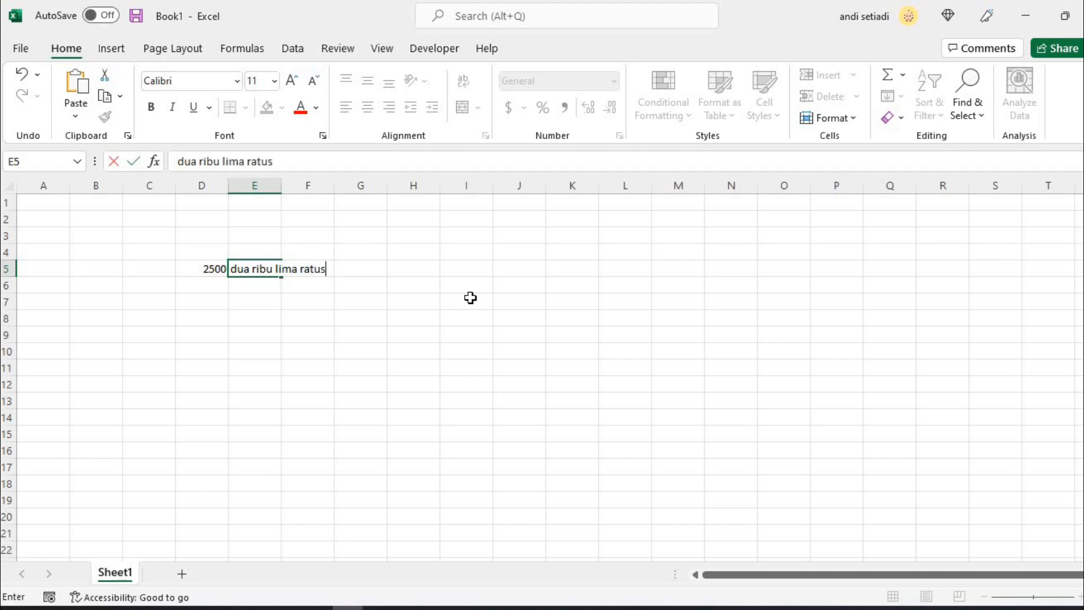
pyautogui.press('Return')
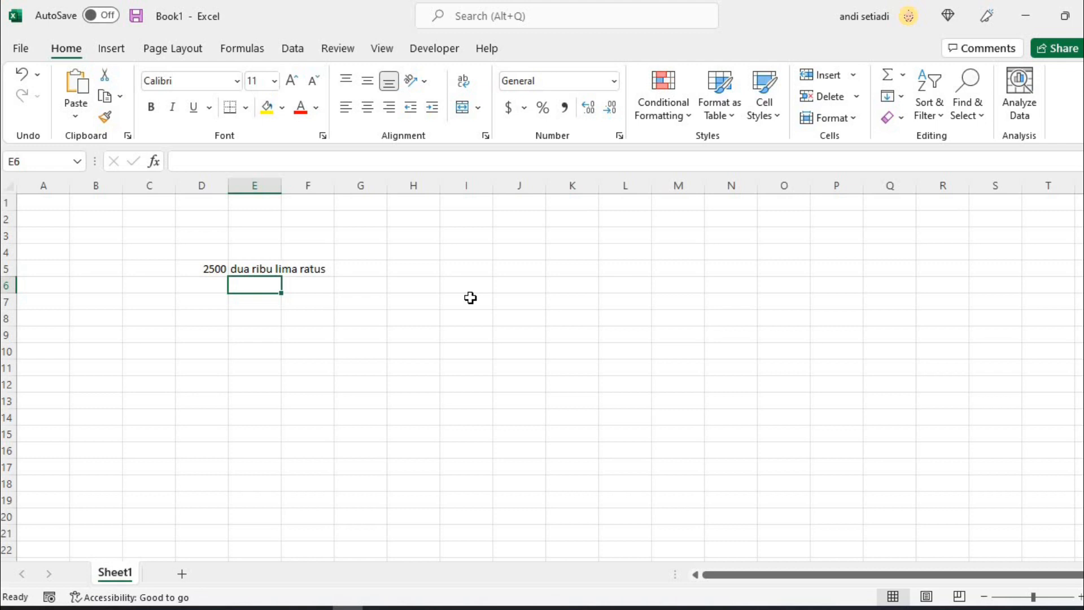
# Enter a BAHTTEXT formula in cell H5 that converts the number in D5 to words.
pyautogui.press('Up')
pyautogui.press('Right')
pyautogui.press('Right')
pyautogui.press('Right')
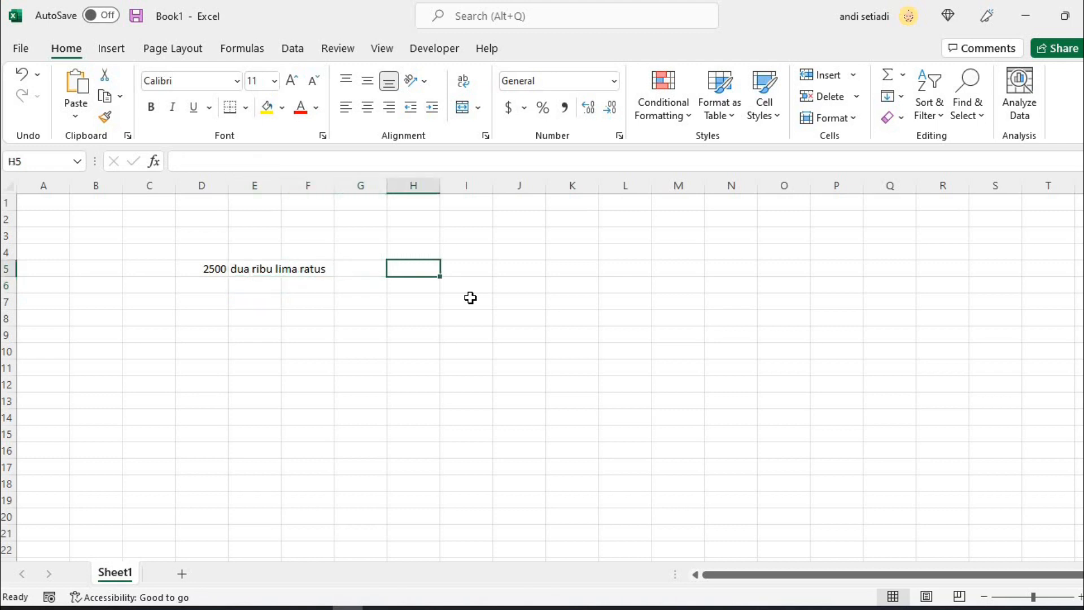
pyautogui.write('=bat')
pyautogui.press('BackSpace')
pyautogui.press('Tab')
pyautogui.press('Left')
pyautogui.press('Left')
pyautogui.press('Left')
pyautogui.press('Left')
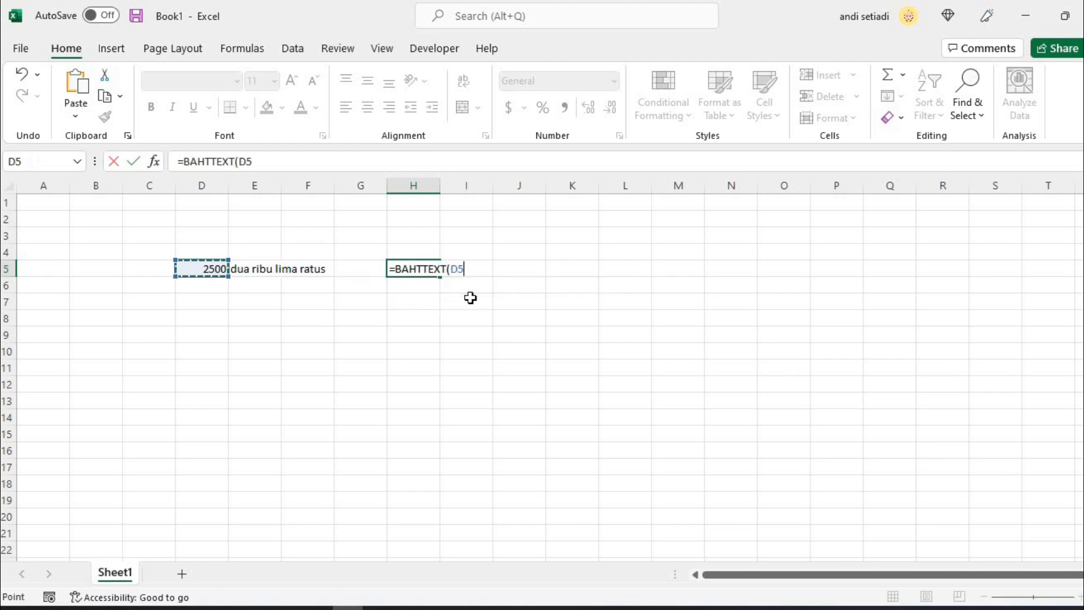
pyautogui.press('Return')
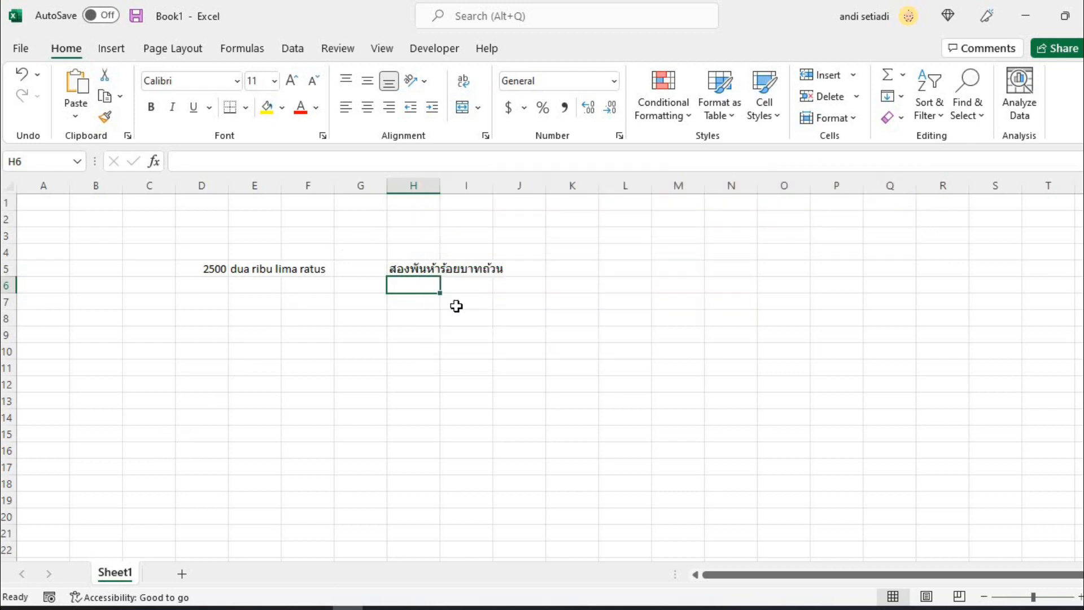
# Switch to the Edge browser and open the repository page github.com/ba5tz/Terbilang-Excel.
pyautogui.click(226, 607)
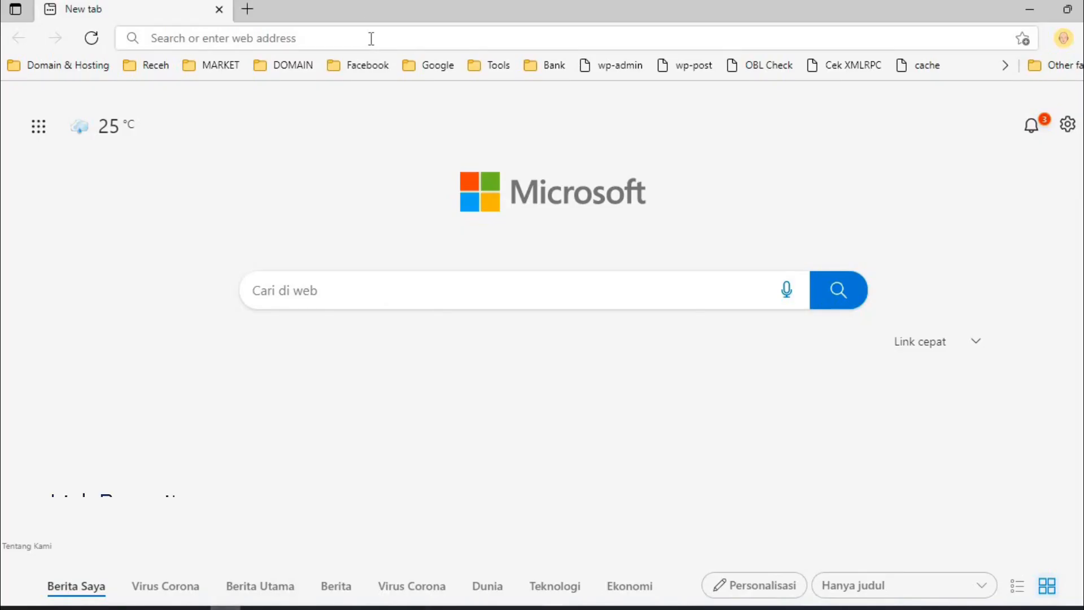
pyautogui.click(371, 39)
pyautogui.write('github')
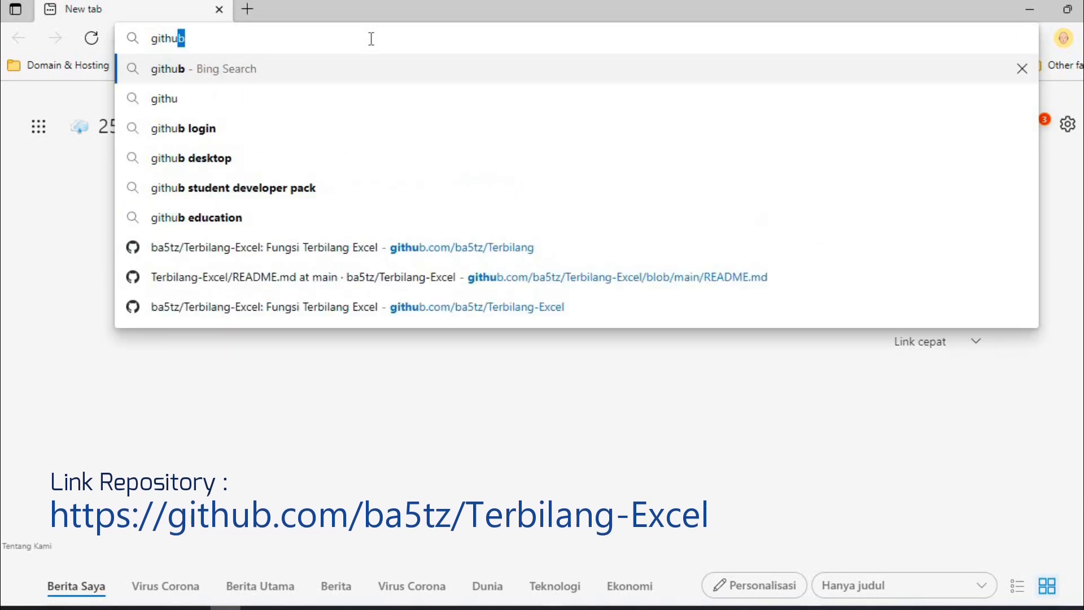
pyautogui.press('Down')
pyautogui.press('Down')
pyautogui.press('Down')
pyautogui.press('Down')
pyautogui.press('Down')
pyautogui.press('Down')
pyautogui.press('Down')
pyautogui.press('Down')
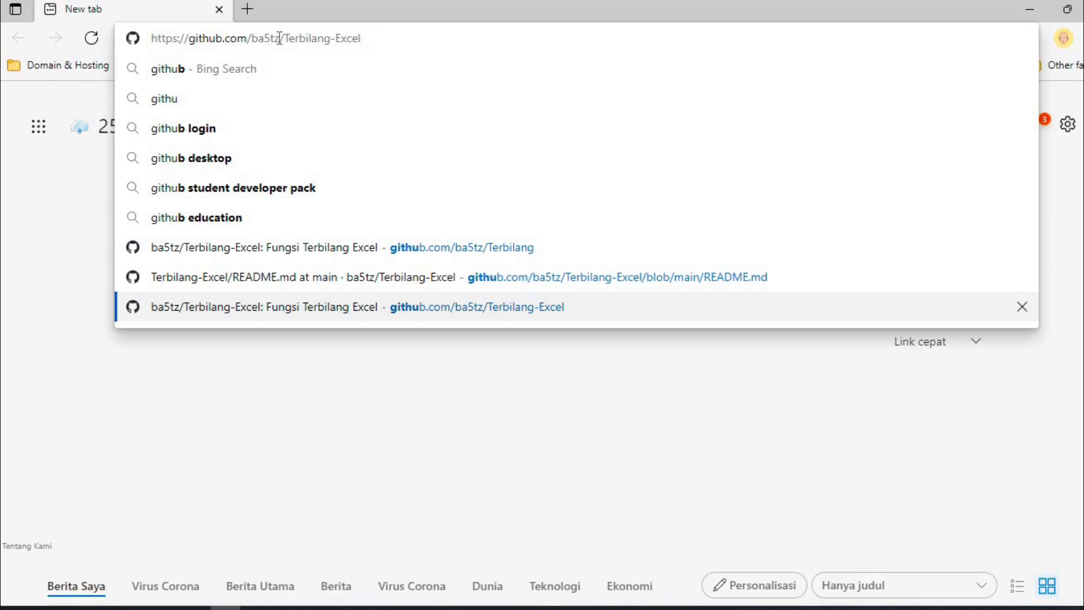
pyautogui.press('Return')
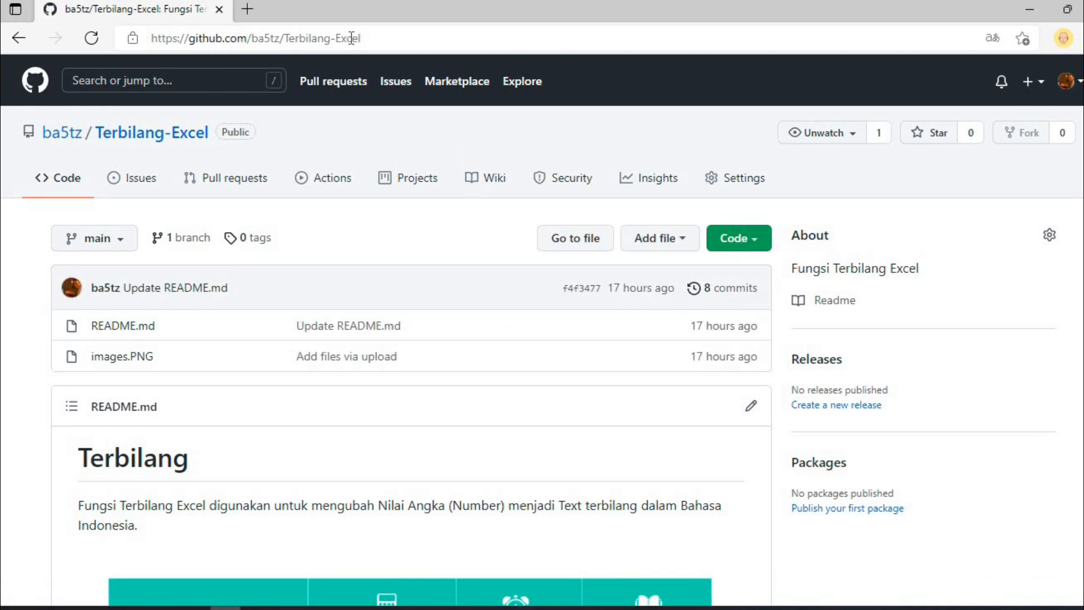
# Review the README's comparison table of the Formula, UDF and Add-in versions, down to the Terbilang Versi Formula section.
pyautogui.scroll(-7, 459, 314)
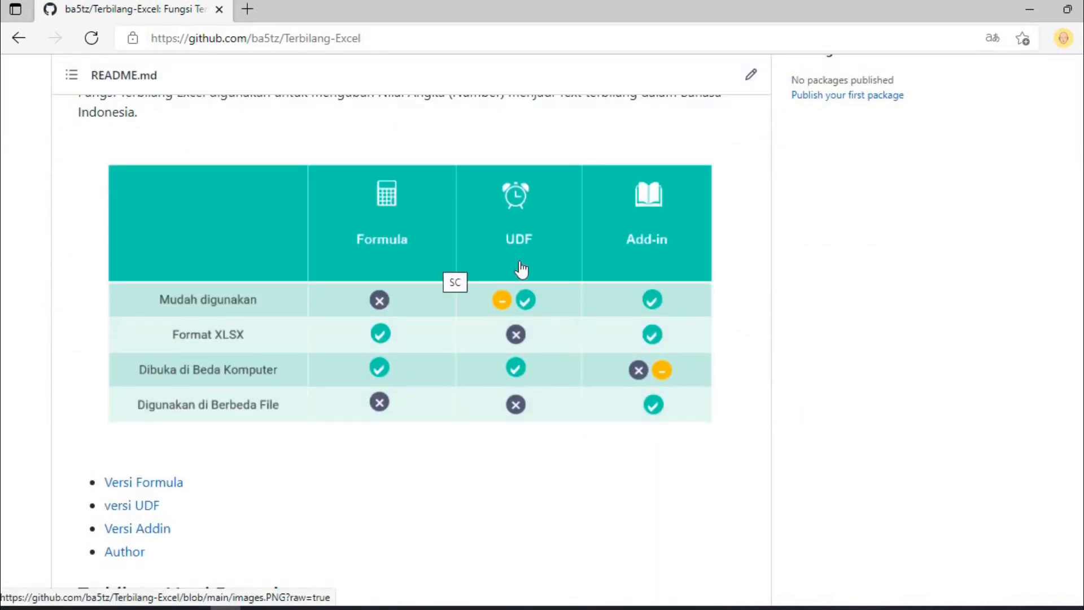
pyautogui.scroll(-1, 335, 435)
pyautogui.scroll(-1, 335, 435)
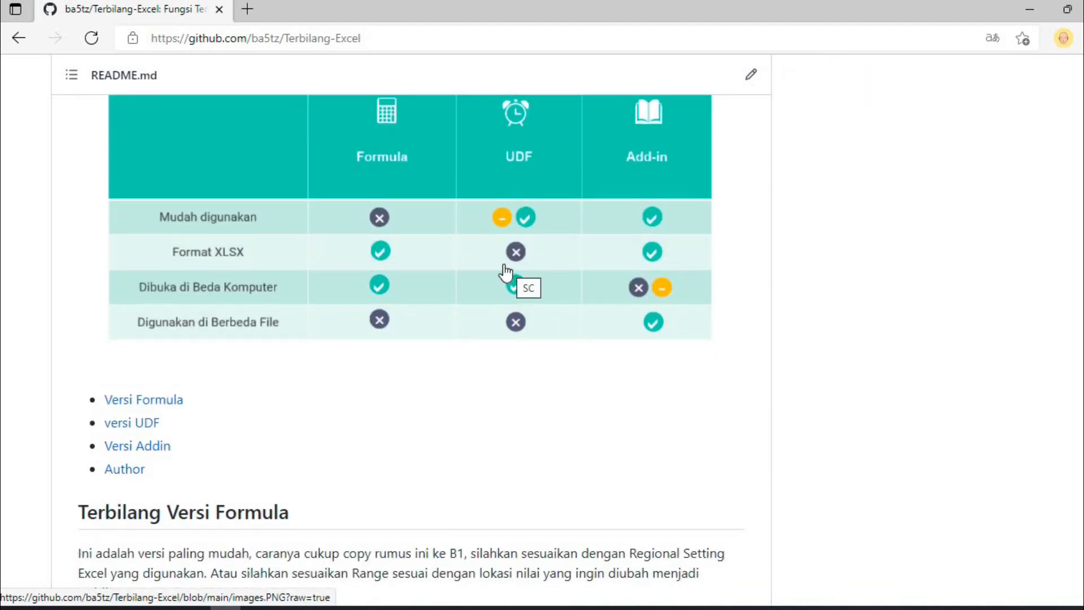
pyautogui.scroll(1, 505, 273)
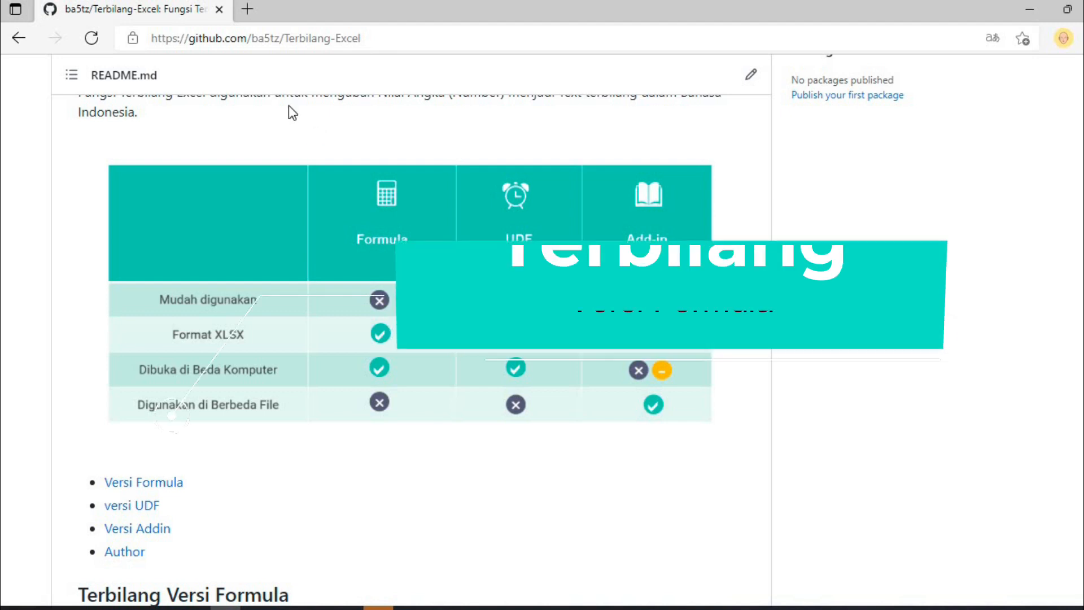
pyautogui.scroll(-7, 380, 212)
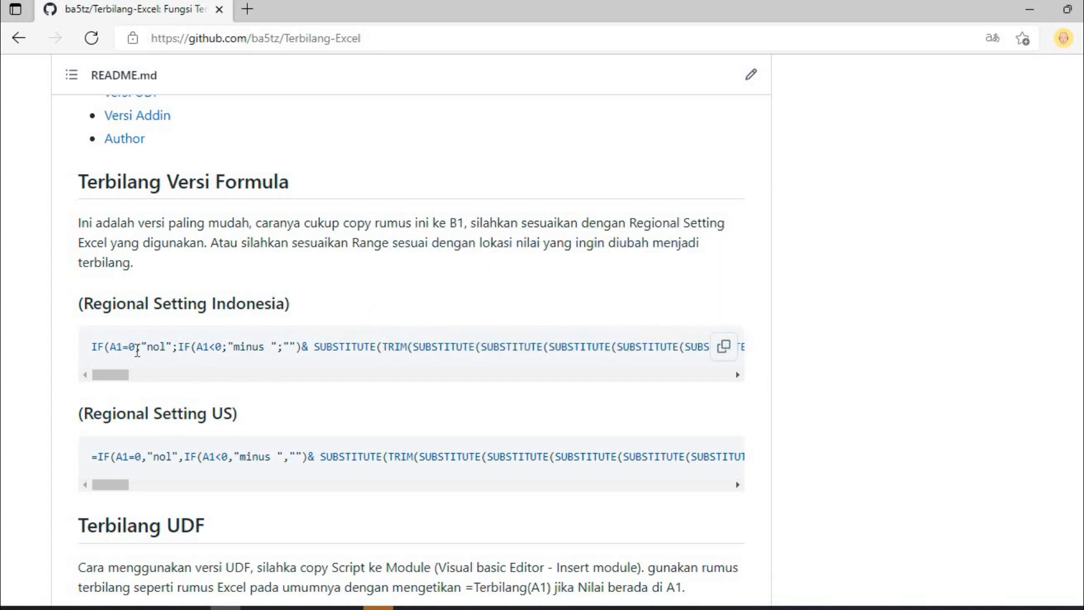
# Compare the argument separators of the Indonesian and US formulas, and check Excel's own separator by starting an IF formula in E9.
pyautogui.moveTo(136, 346); pyautogui.dragTo(142, 346)
pyautogui.moveTo(140, 456); pyautogui.dragTo(153, 456)
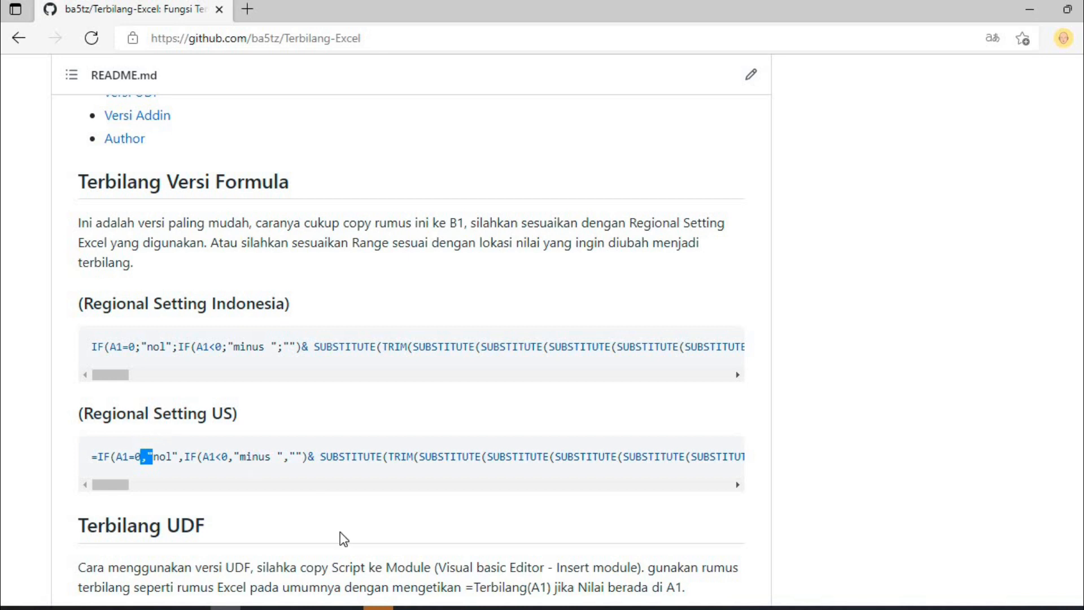
pyautogui.click(348, 608)
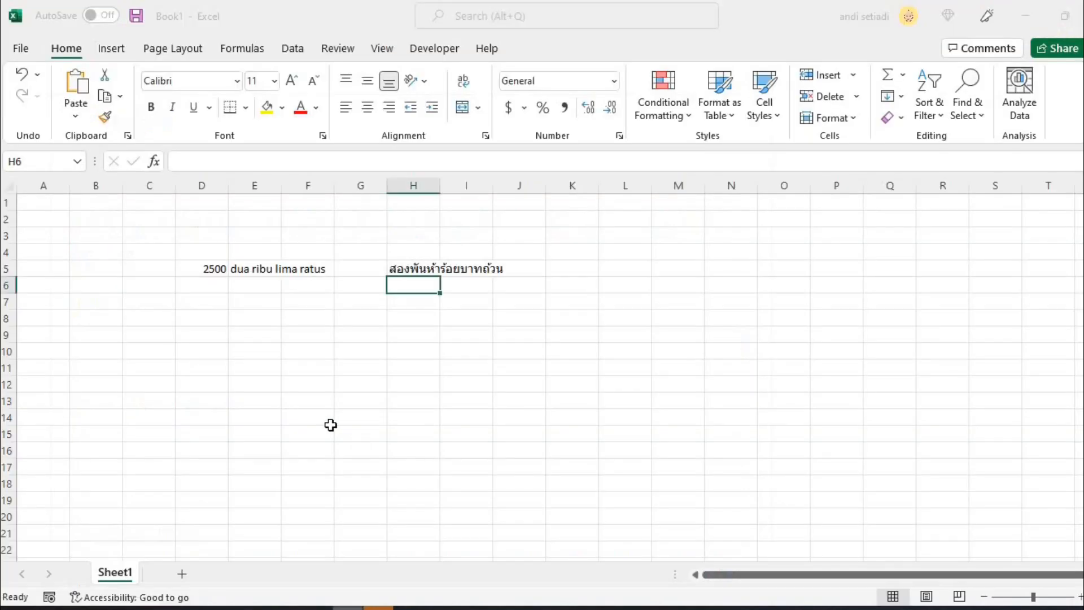
pyautogui.click(263, 335)
pyautogui.write('=IF(')
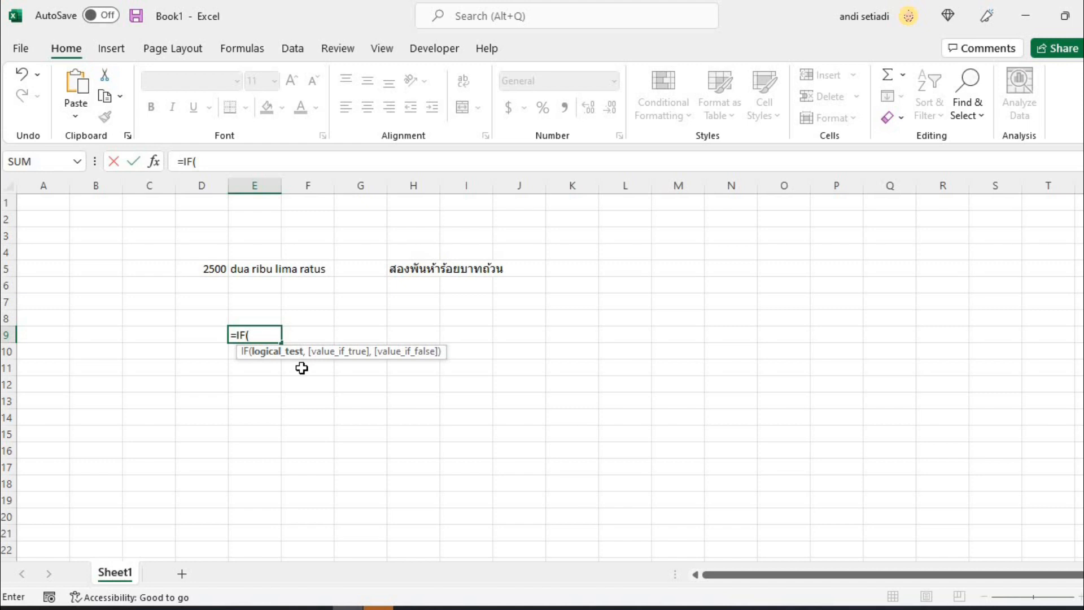
# Copy the Regional Setting US formula from the README in the browser, and discard the unfinished IF entry in Excel cell E9.
pyautogui.click(225, 608)
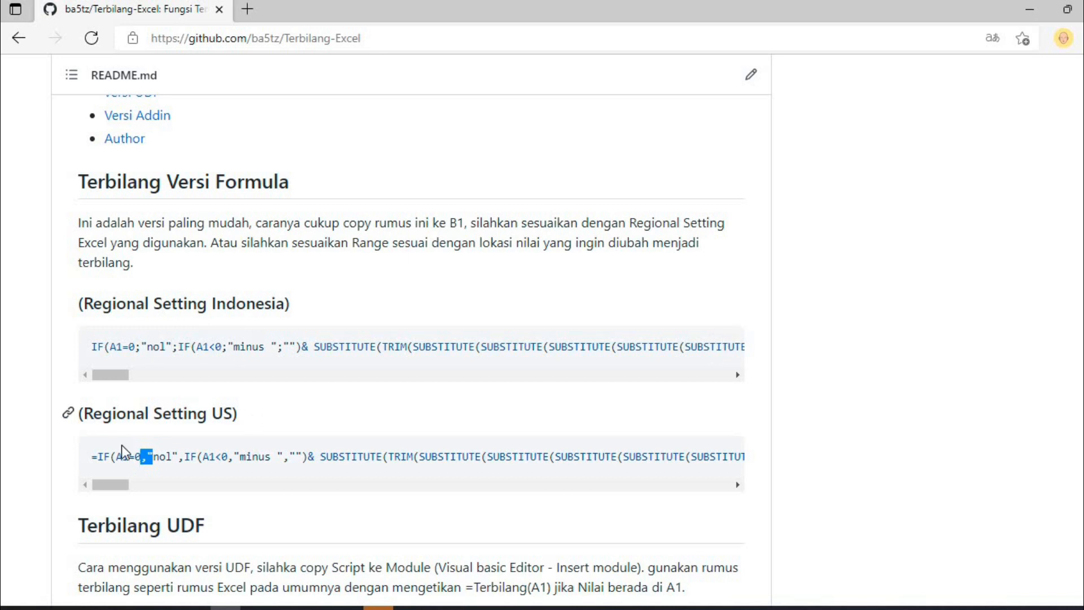
pyautogui.click(725, 464)
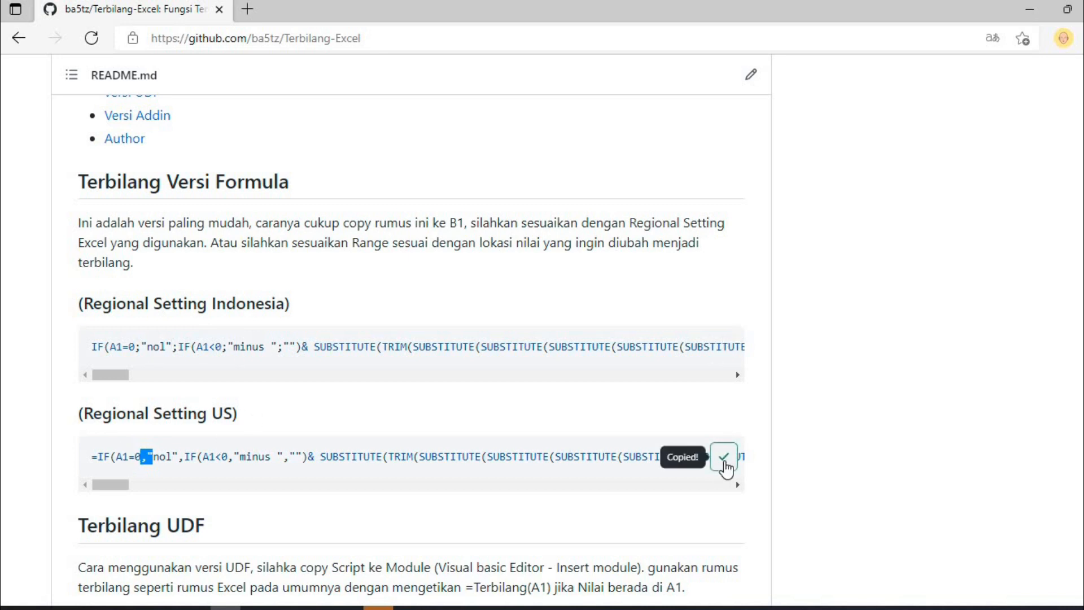
pyautogui.click(726, 347)
pyautogui.click(727, 459)
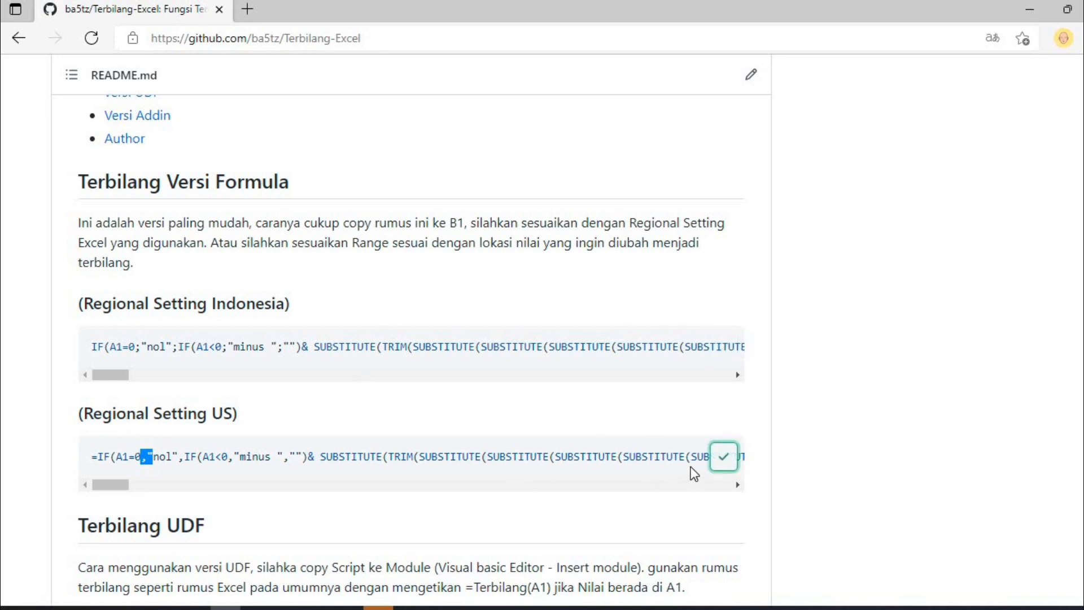
pyautogui.click(725, 460)
pyautogui.click(347, 607)
pyautogui.press('Escape')
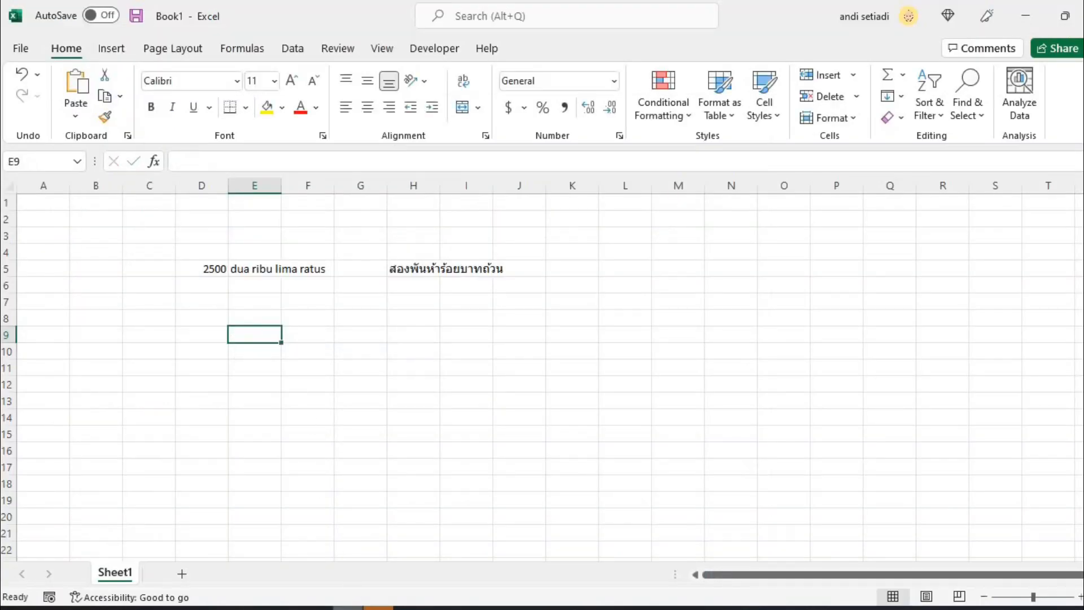
# Check the A1 reference in the README's US formula, and paste the copied formula into Excel cell B1.
pyautogui.click(225, 607)
pyautogui.click(114, 456)
pyautogui.moveTo(115, 456); pyautogui.dragTo(140, 456)
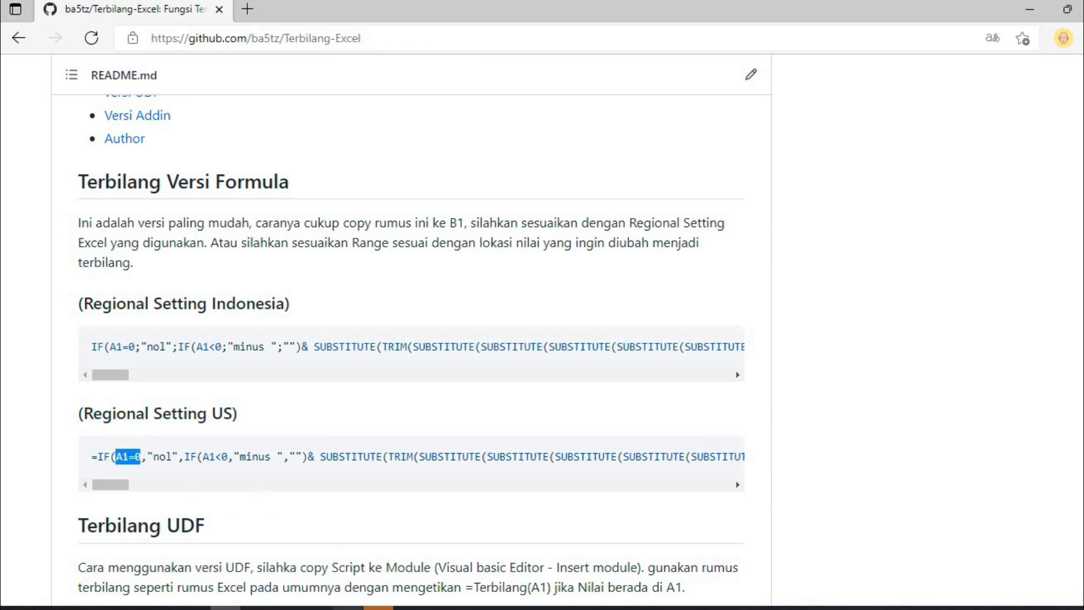
pyautogui.hotkey('alt', 'Tab')
pyautogui.click(99, 203)
pyautogui.hotkey('ctrl', 'v')
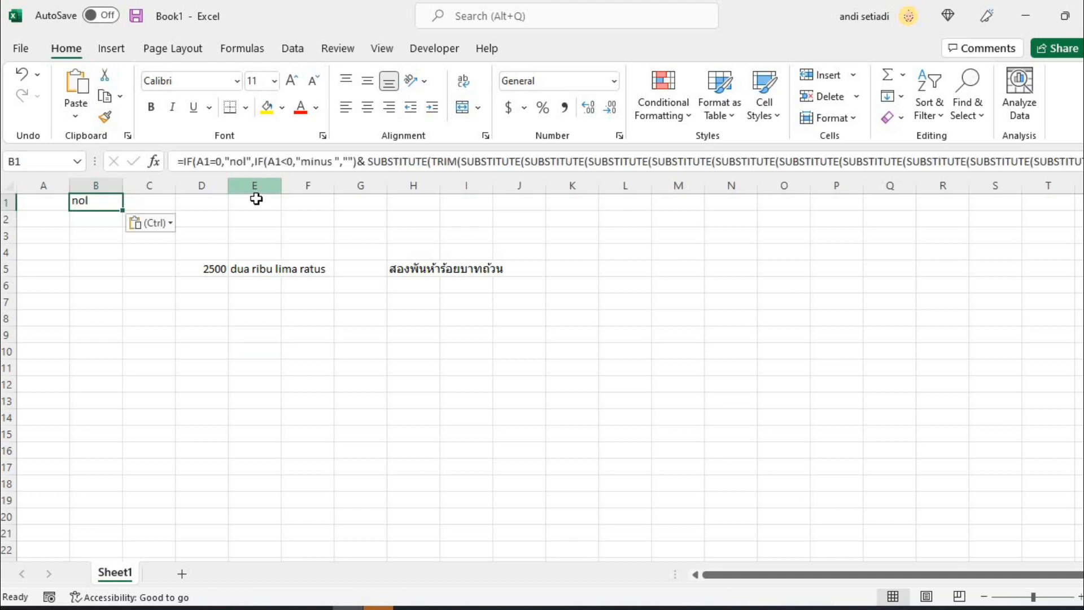
pyautogui.press('Return')
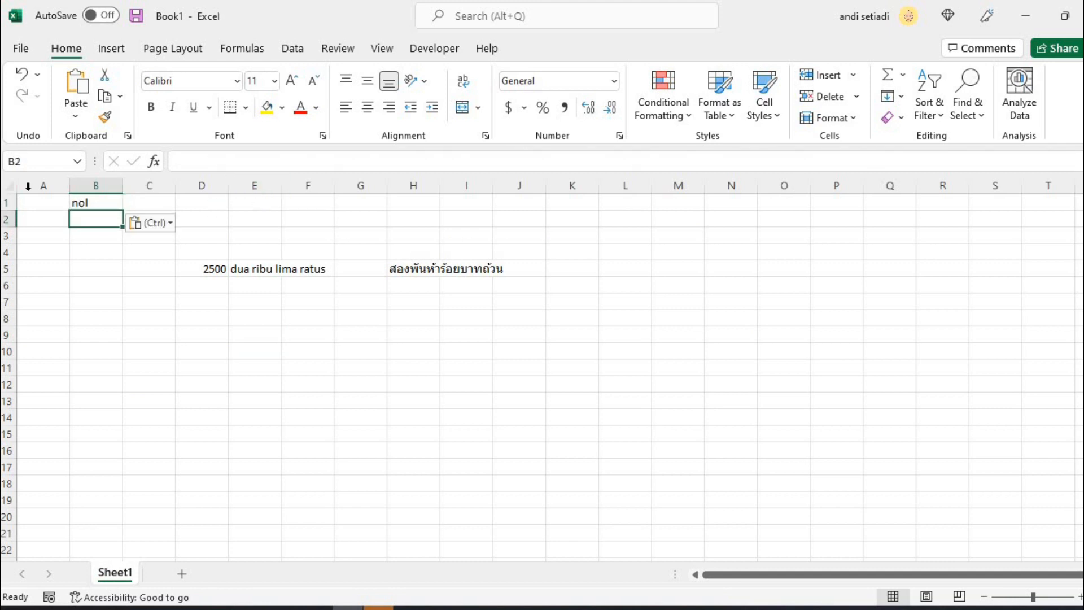
# Test the pasted formula by entering 12000 in cell A1.
pyautogui.click(97, 263)
pyautogui.click(29, 205)
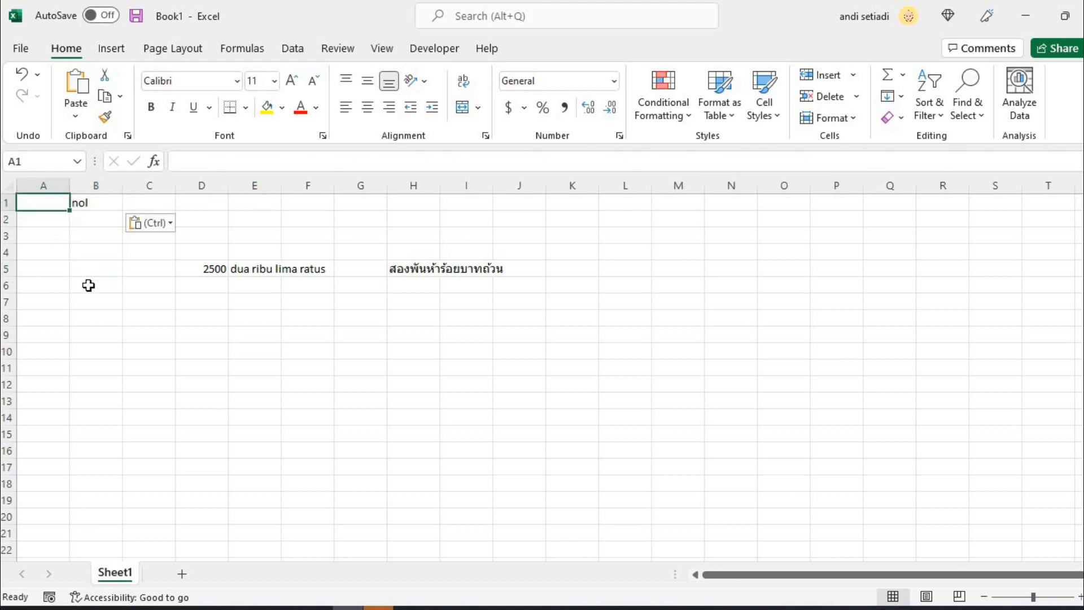
pyautogui.write('1200')
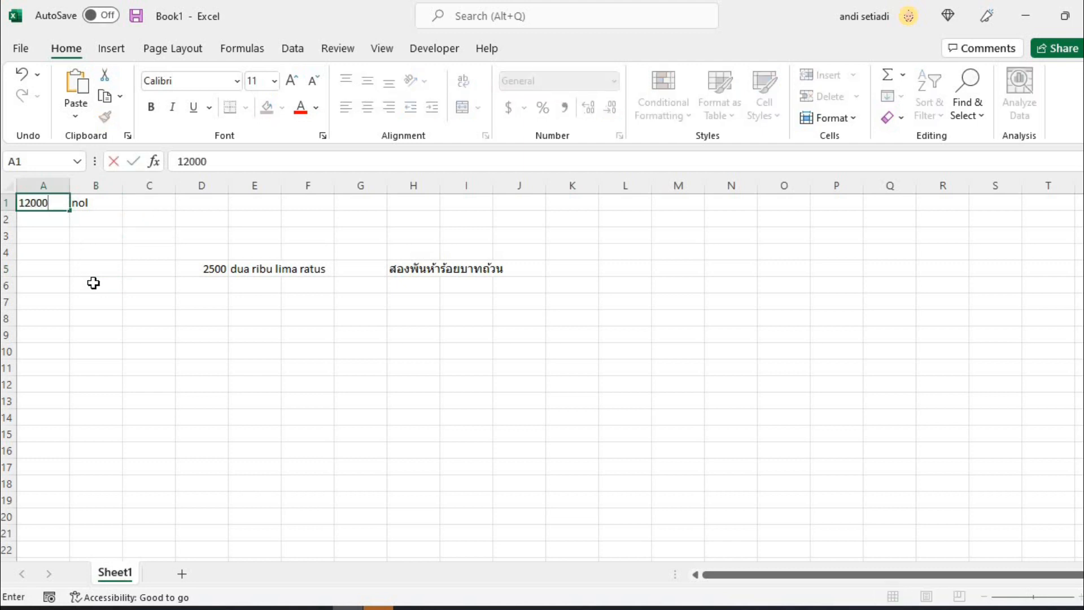
pyautogui.write('0')
pyautogui.press('Return')
# Set the number in cell A1 to 35200.
pyautogui.click(46, 202)
pyautogui.write('35200')
pyautogui.press('Return')
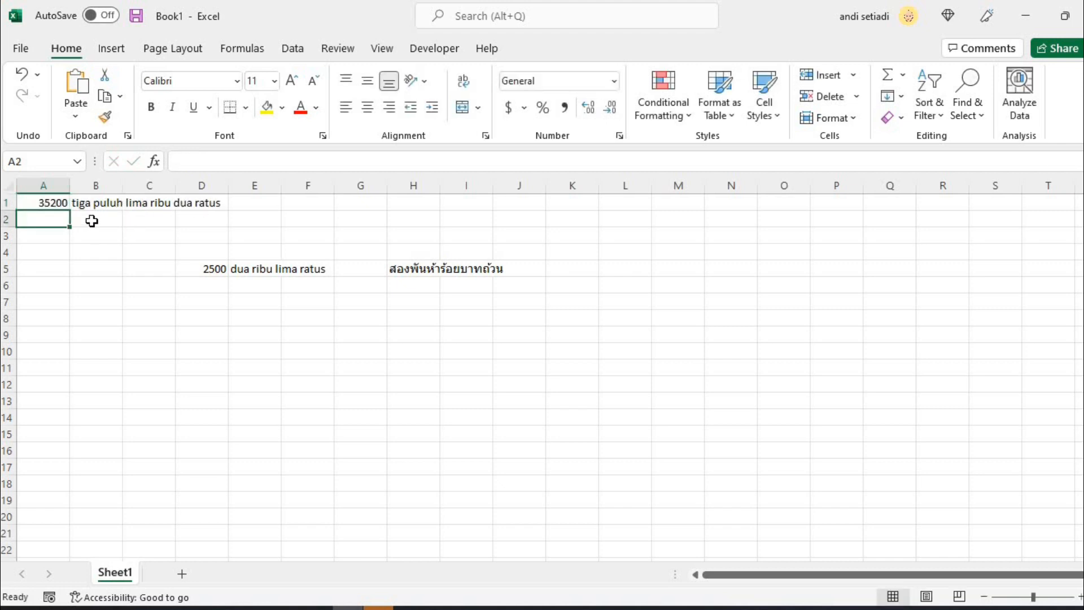
# Examine the length of the formula in B1, and look through the README's other sections in the browser.
pyautogui.click(90, 203)
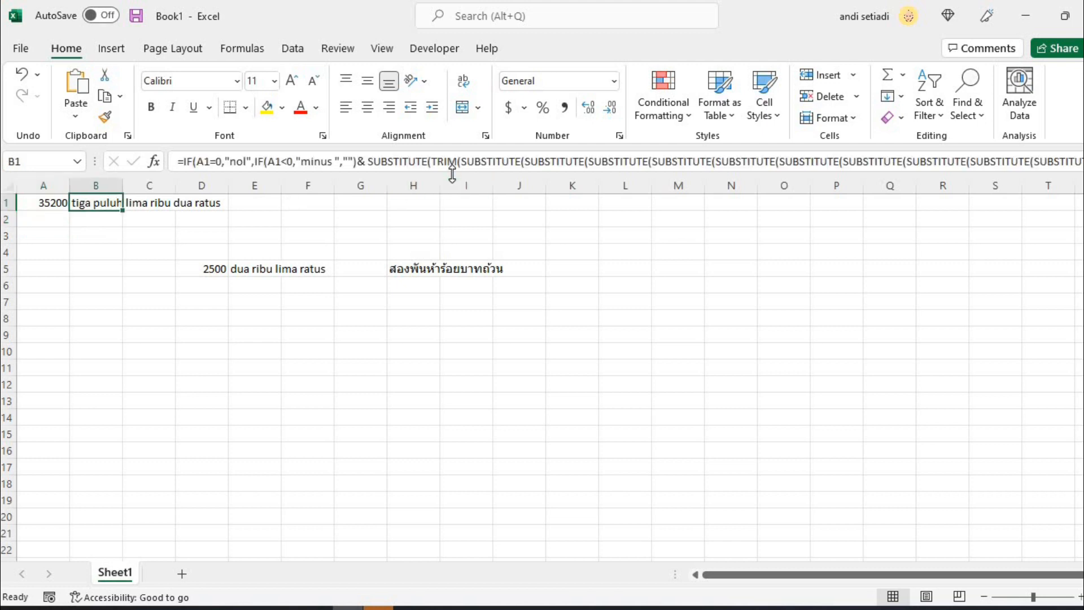
pyautogui.moveTo(452, 228); pyautogui.dragTo(431, 192)
pyautogui.hotkey('alt', 'Tab')
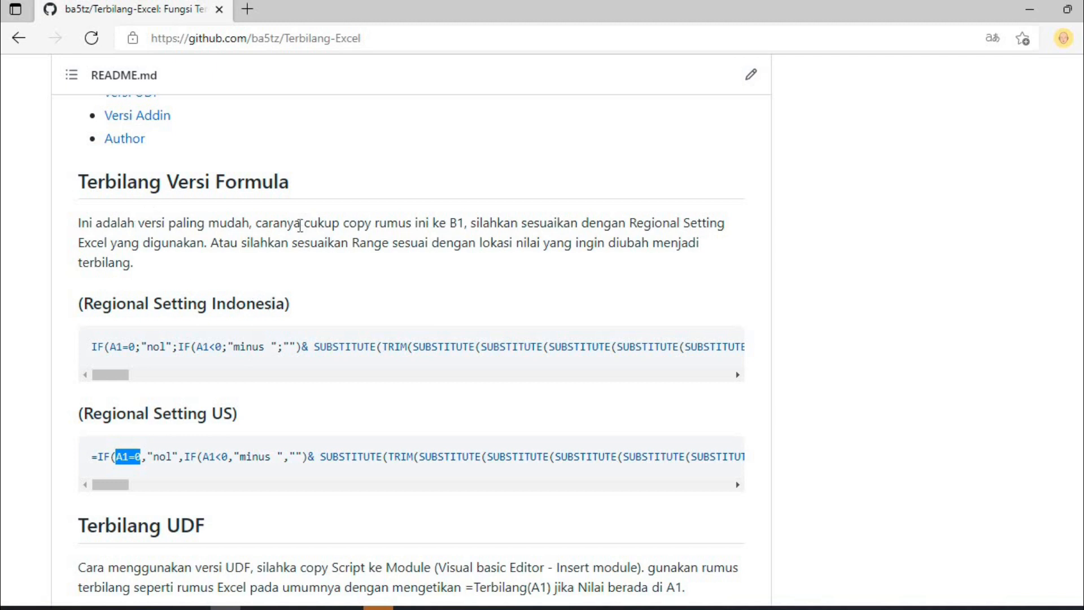
pyautogui.scroll(-15, 301, 219)
pyautogui.scroll(6, 325, 379)
pyautogui.scroll(8, 323, 374)
# Back in Excel, copy the formula from B1 over the text in E5 so it converts the number in D5.
pyautogui.click(347, 608)
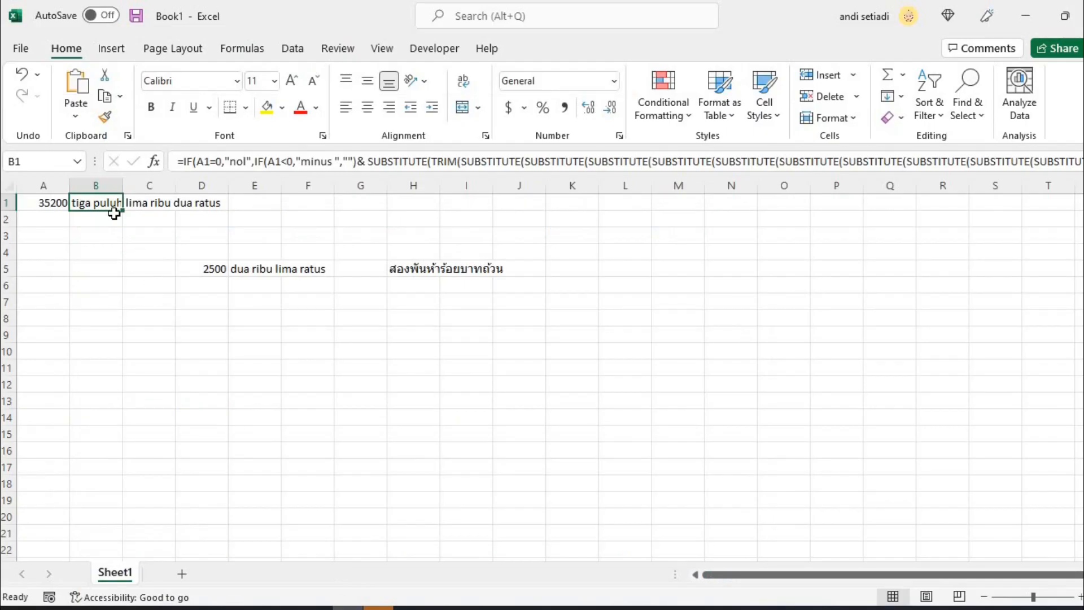
pyautogui.click(261, 274)
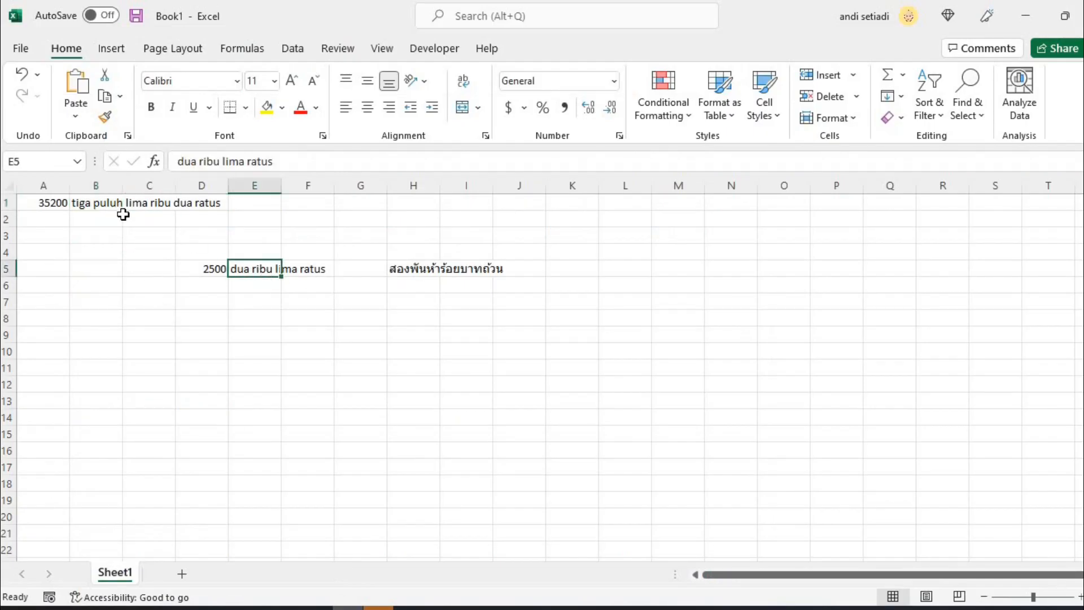
pyautogui.click(88, 201)
pyautogui.hotkey('ctrl', 'c')
pyautogui.click(249, 269)
pyautogui.hotkey('ctrl', 'v')
pyautogui.click(279, 352)
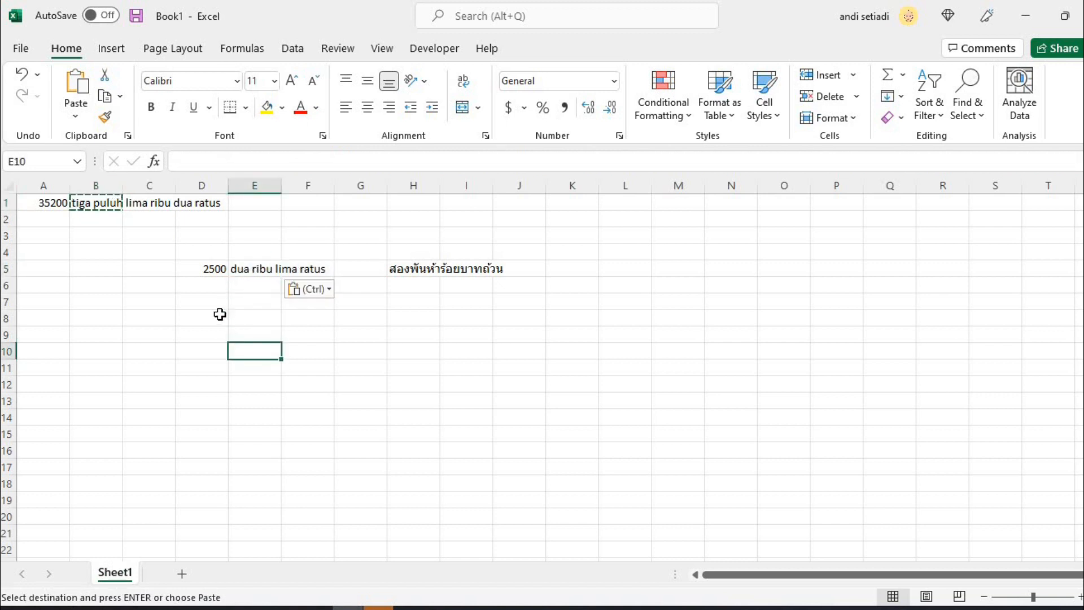
# Enter 56321000 in cell D10.
pyautogui.press('Left')
pyautogui.write('56')
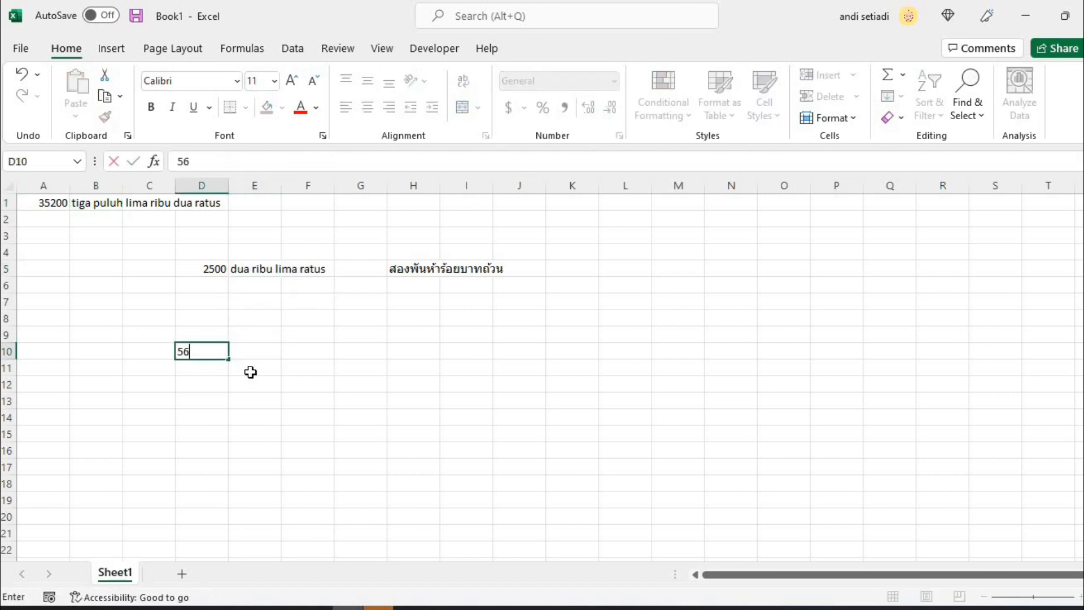
pyautogui.write('321000')
pyautogui.press('Return')
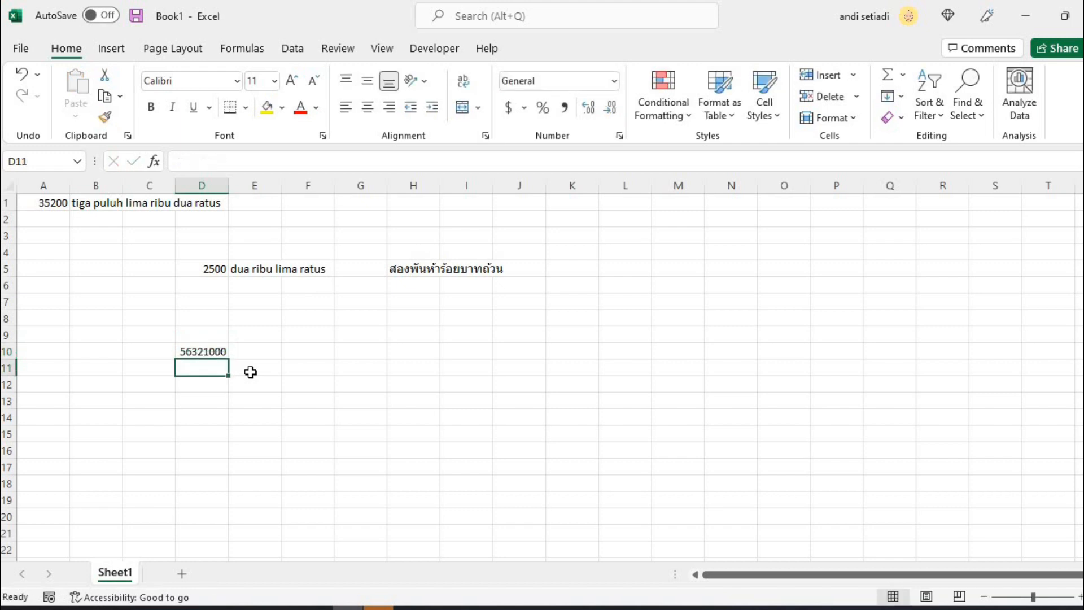
# Copy the formula from B1 into E10 so it converts the number in D10.
pyautogui.click(104, 203)
pyautogui.hotkey('ctrl', 'c')
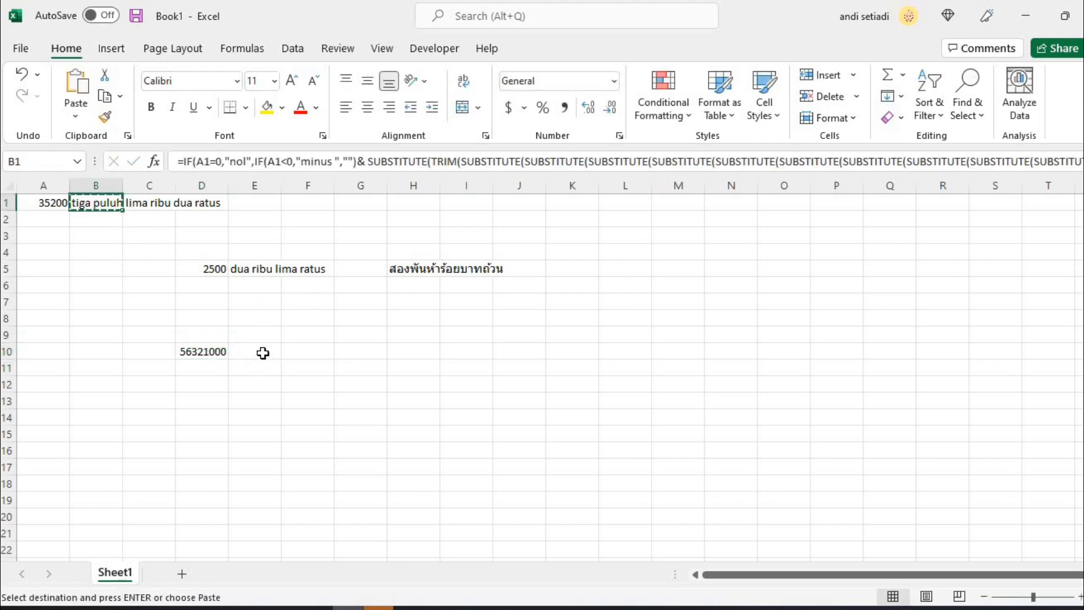
pyautogui.click(264, 354)
pyautogui.hotkey('ctrl', 'v')
pyautogui.click(264, 403)
pyautogui.click(255, 351)
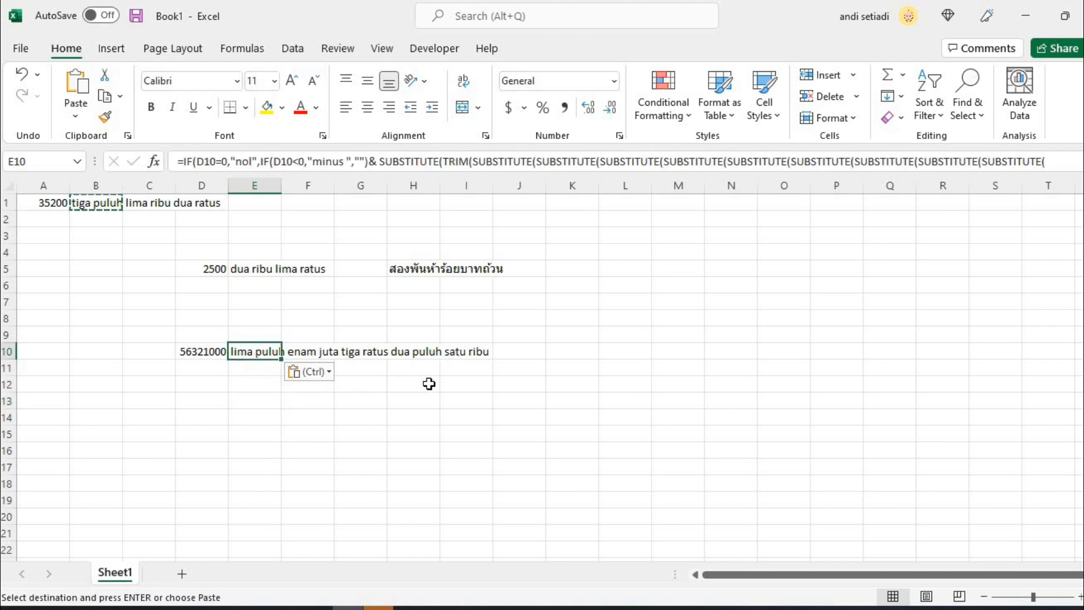
# Auto-fit column E to the length of its text, select E10 and end copy mode.
pyautogui.click(314, 430)
pyautogui.doubleClick(282, 187)
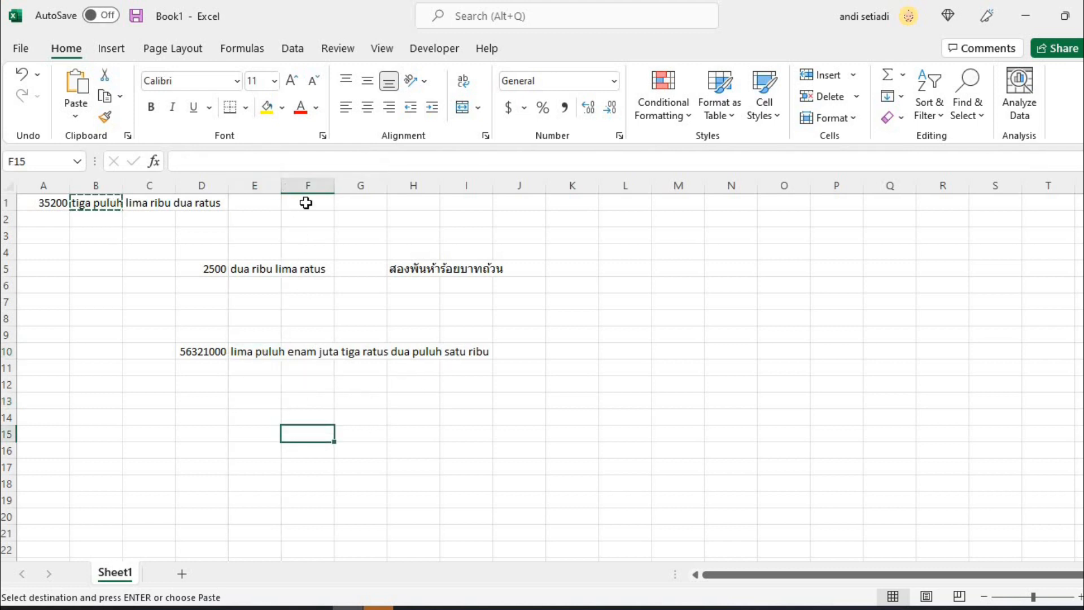
pyautogui.click(375, 351)
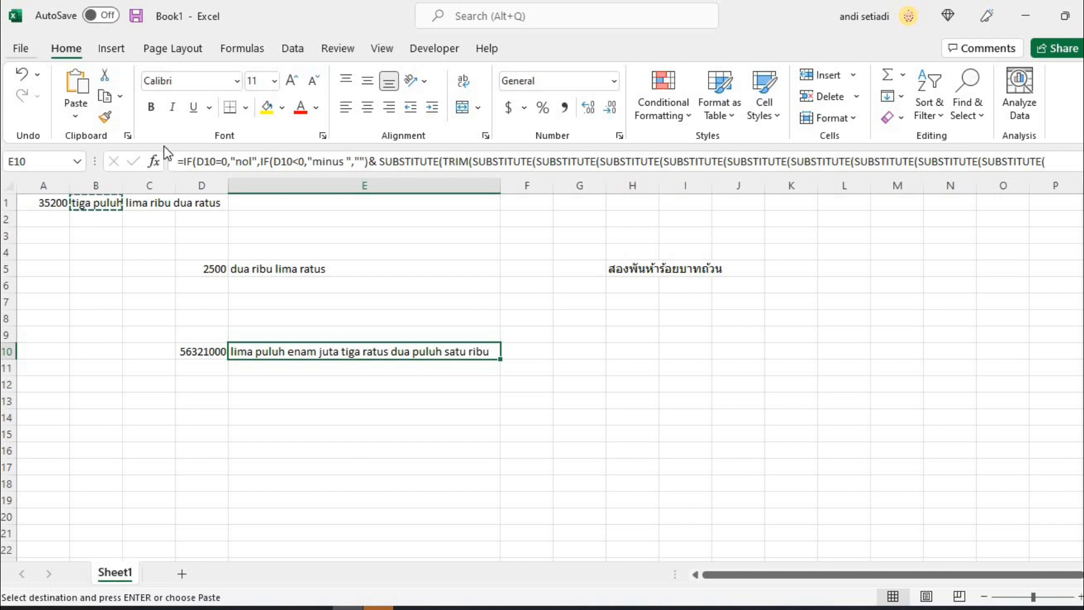
pyautogui.press('Escape')
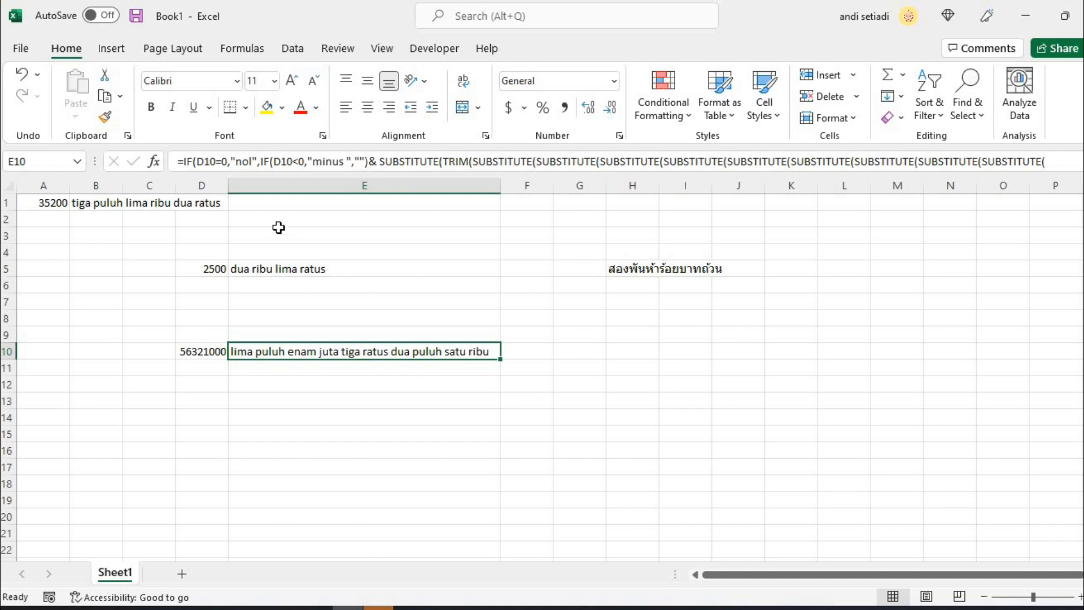
# Create a new blank workbook.
pyautogui.click(21, 50)
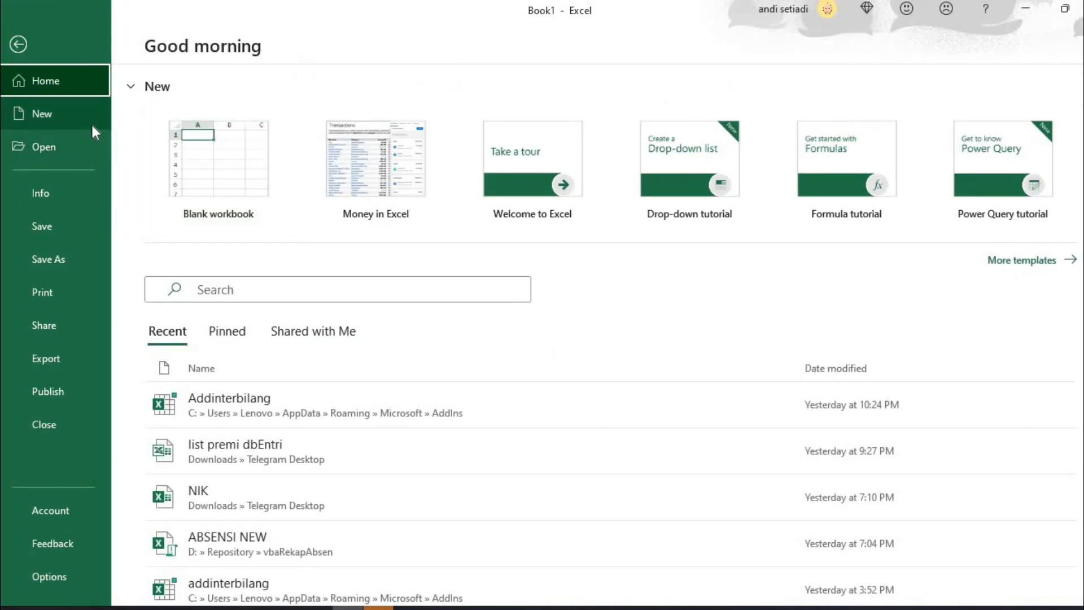
pyautogui.click(90, 123)
pyautogui.click(276, 199)
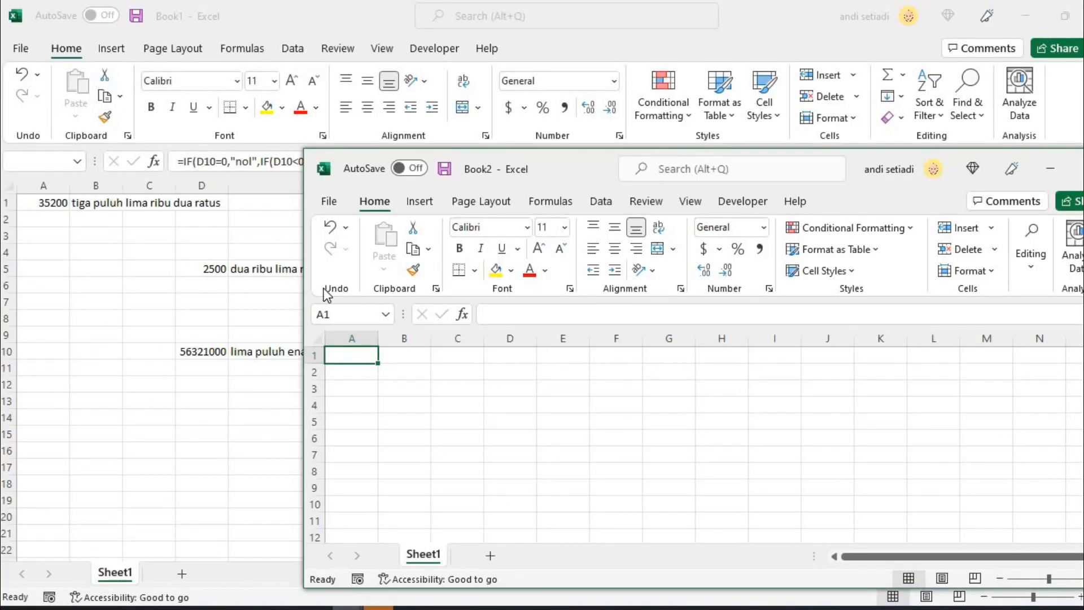
pyautogui.click(109, 239)
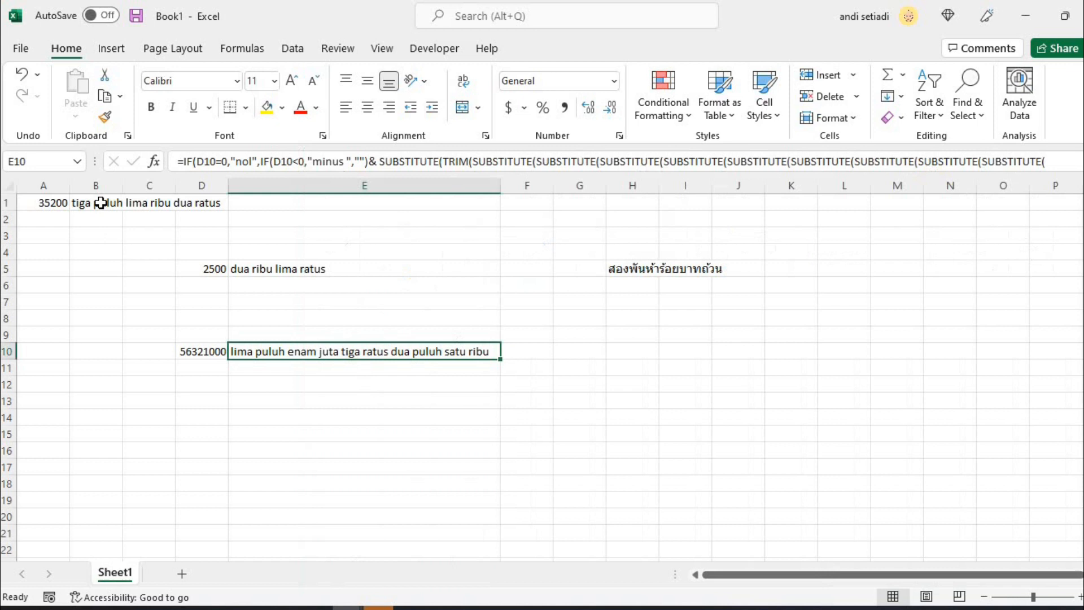
pyautogui.click(101, 205)
pyautogui.hotkey('ctrl', 'c')
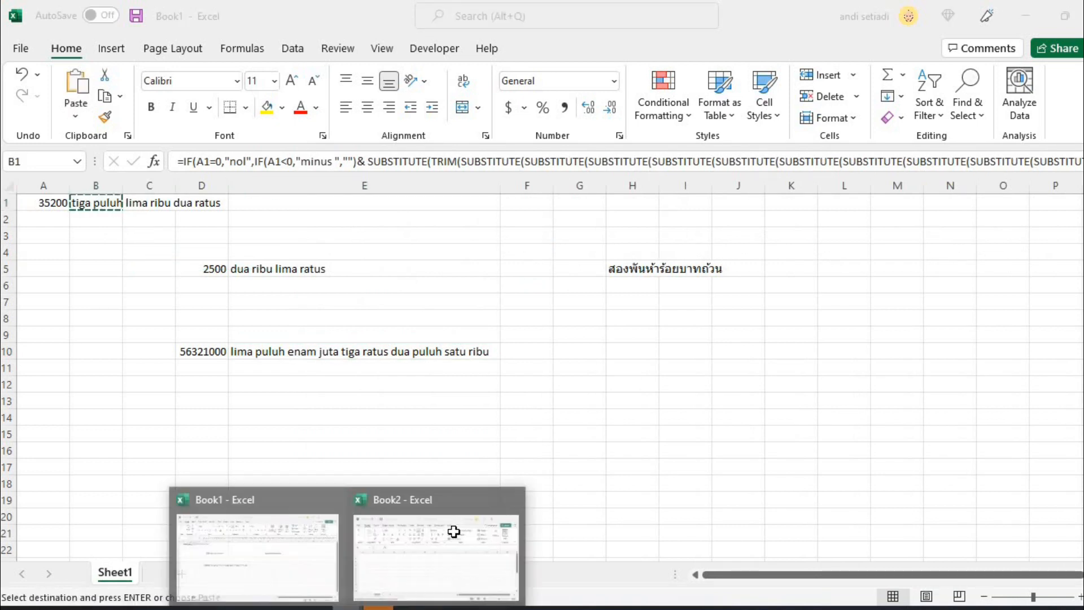
# Switch to Book2 and enter 457000 in cell B4.
pyautogui.click(488, 530)
pyautogui.click(411, 401)
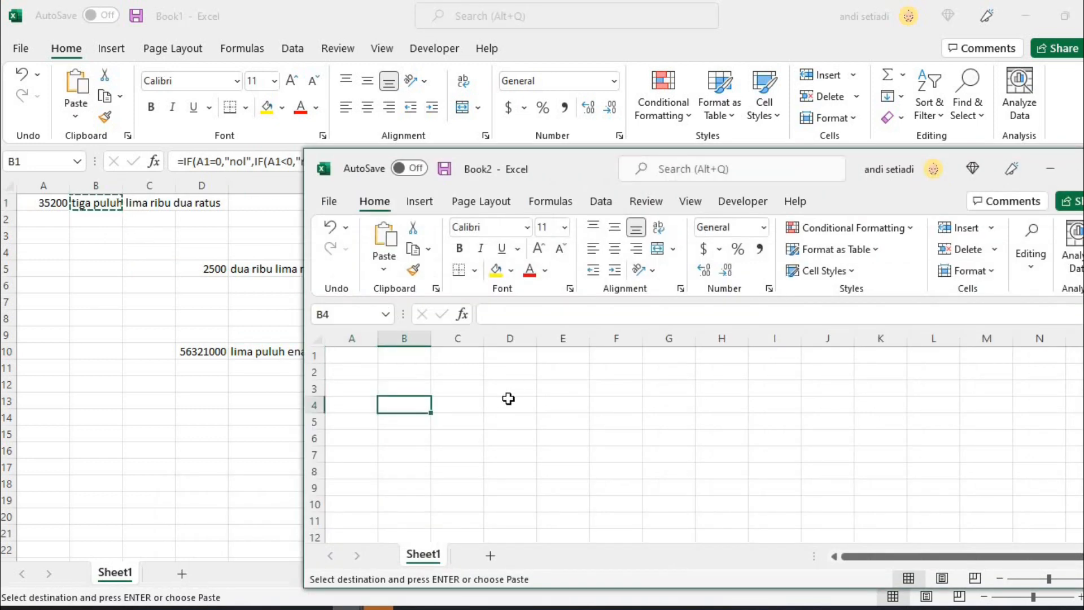
pyautogui.write('45')
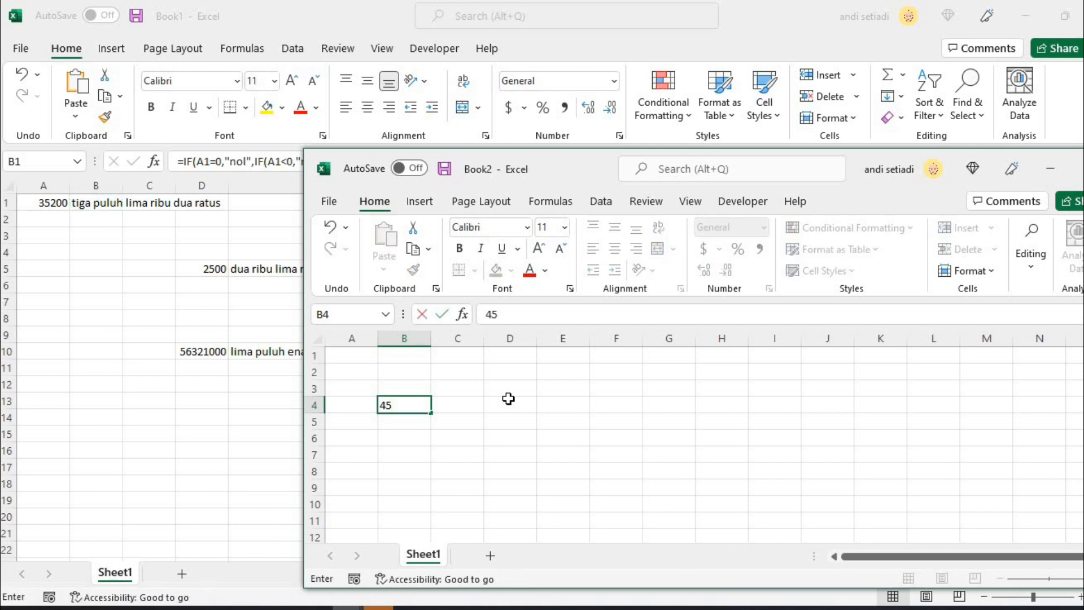
pyautogui.write('700')
pyautogui.press('Return')
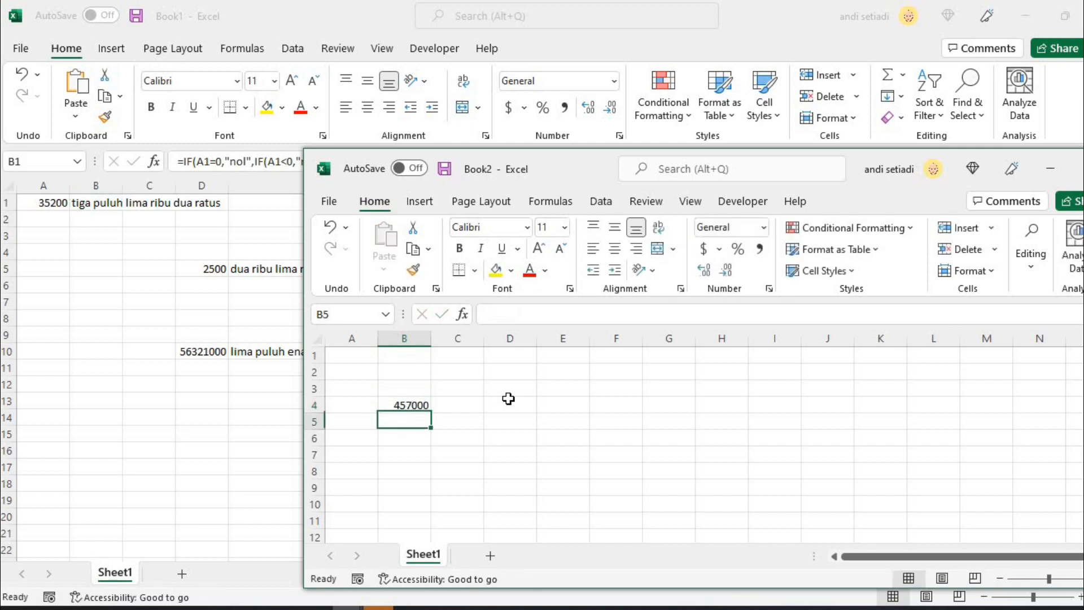
# Copy the formula from B1 in Book1 into C4 of Book2 so it converts the number in B4.
pyautogui.press('Up')
pyautogui.press('Right')
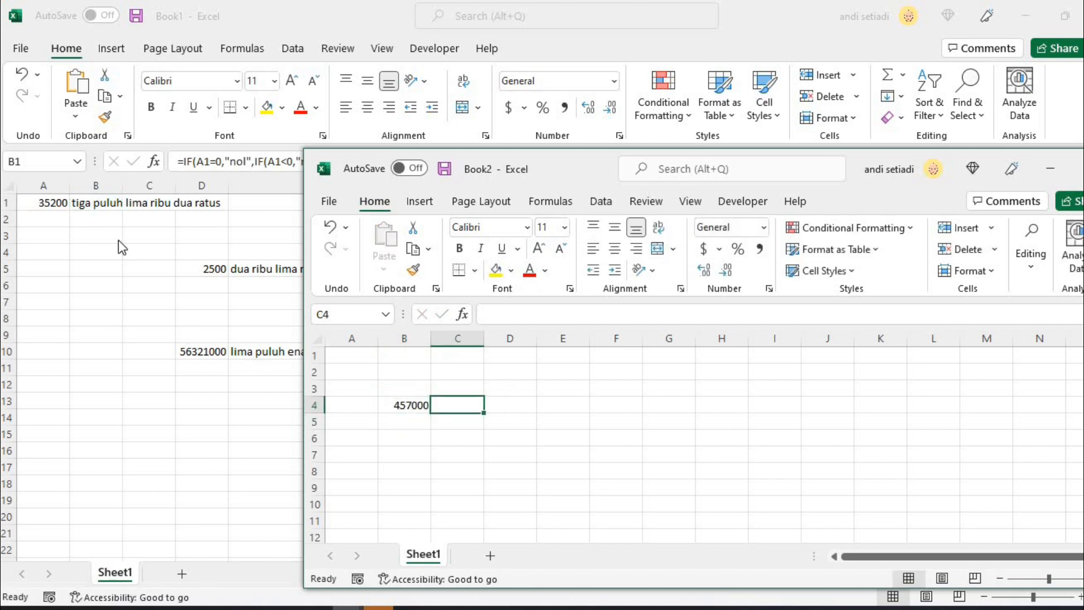
pyautogui.click(97, 204)
pyautogui.hotkey('ctrl', 'c')
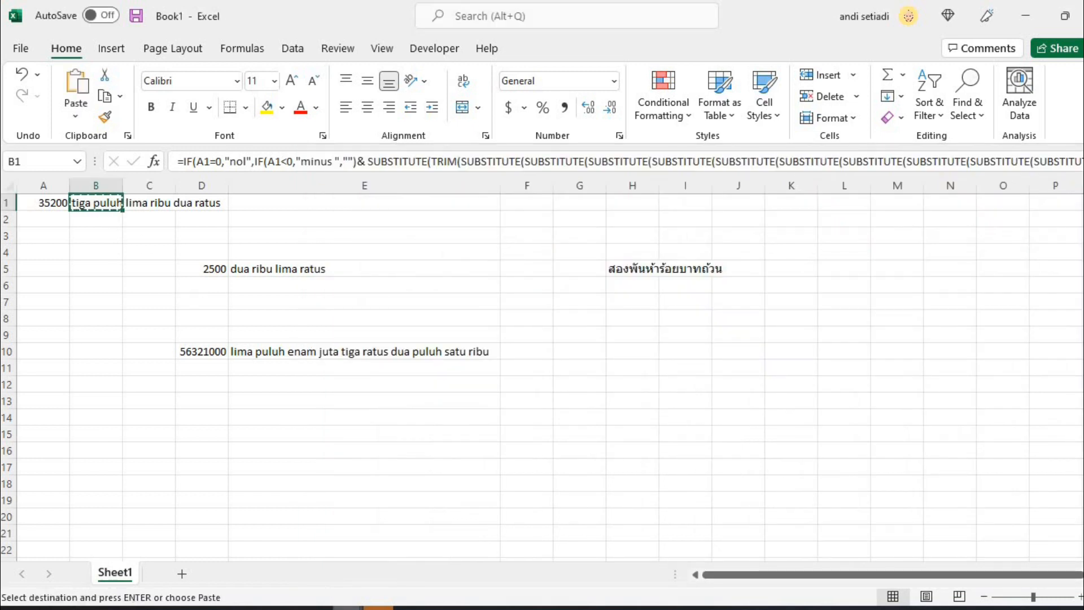
pyautogui.moveTo(378, 607)
pyautogui.click(394, 552)
pyautogui.hotkey('ctrl', 'v')
pyautogui.click(463, 468)
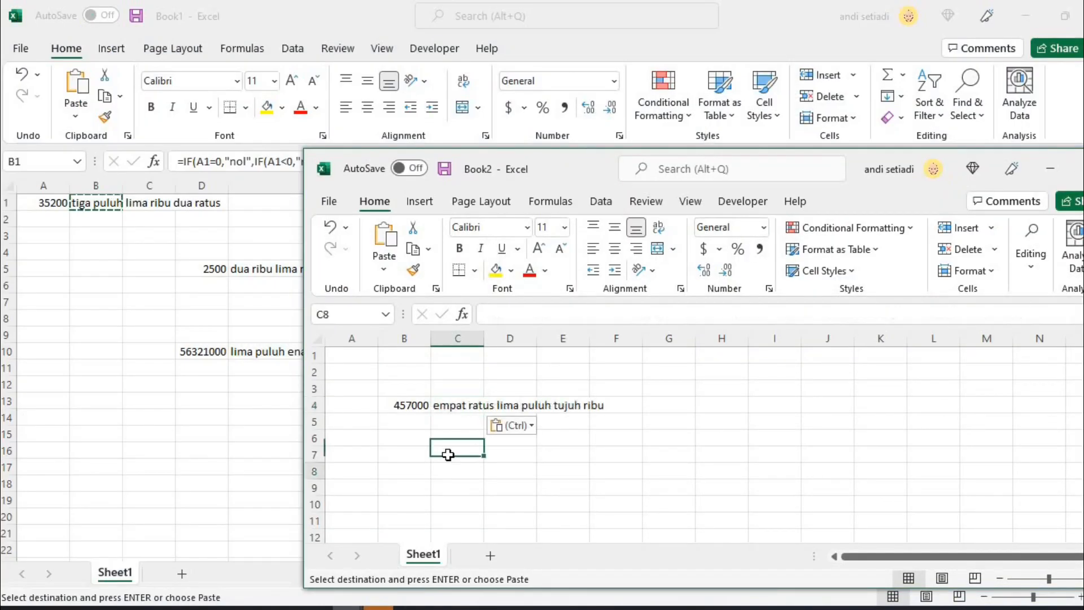
pyautogui.click(459, 411)
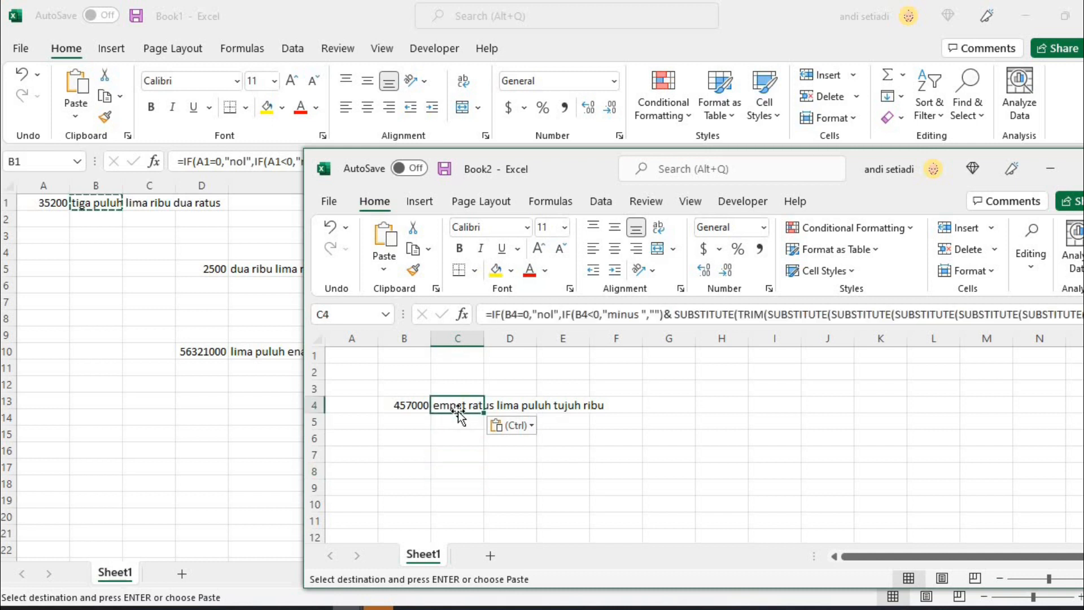
# Move the Book2 window aside, return to Book1 and end copy mode.
pyautogui.moveTo(550, 150); pyautogui.dragTo(445, 104)
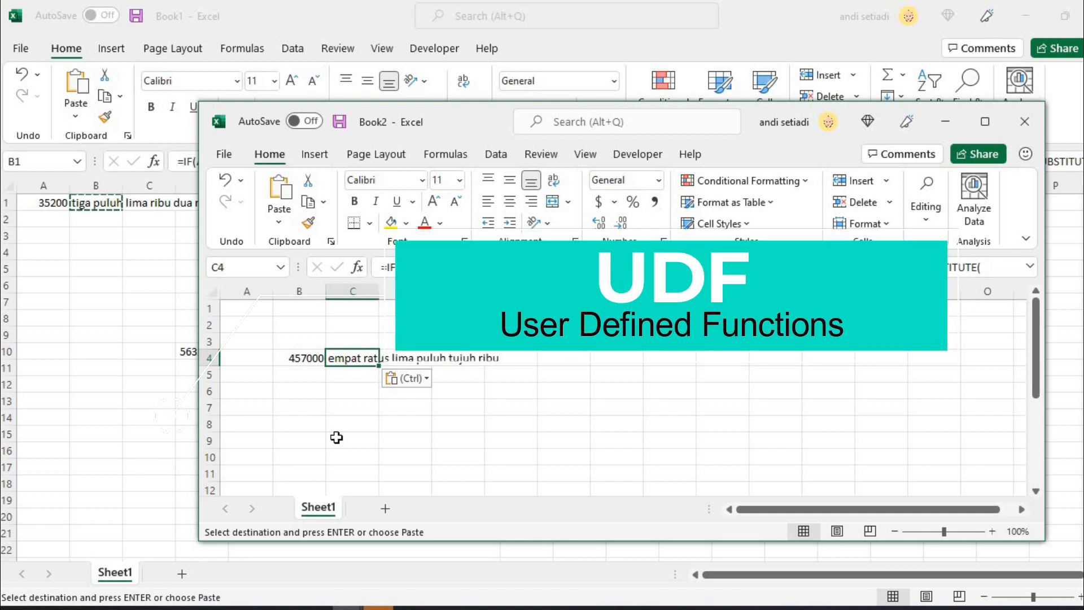
pyautogui.click(131, 269)
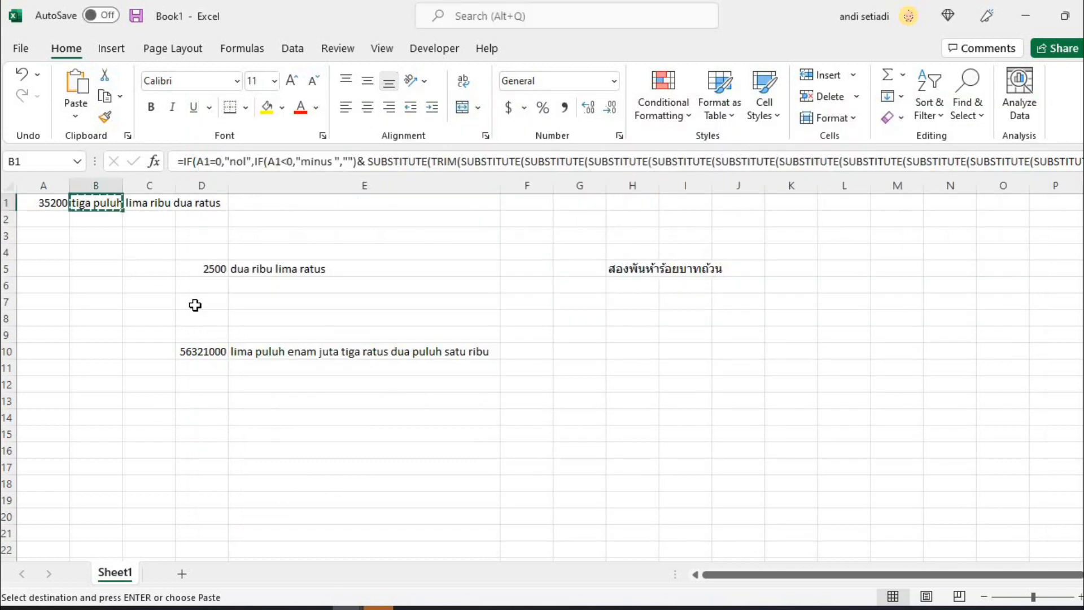
pyautogui.press('Escape')
# Switch to the browser, review the README's Terbilang UDF section and copy its VBA function code.
pyautogui.hotkey('alt', 'Tab')
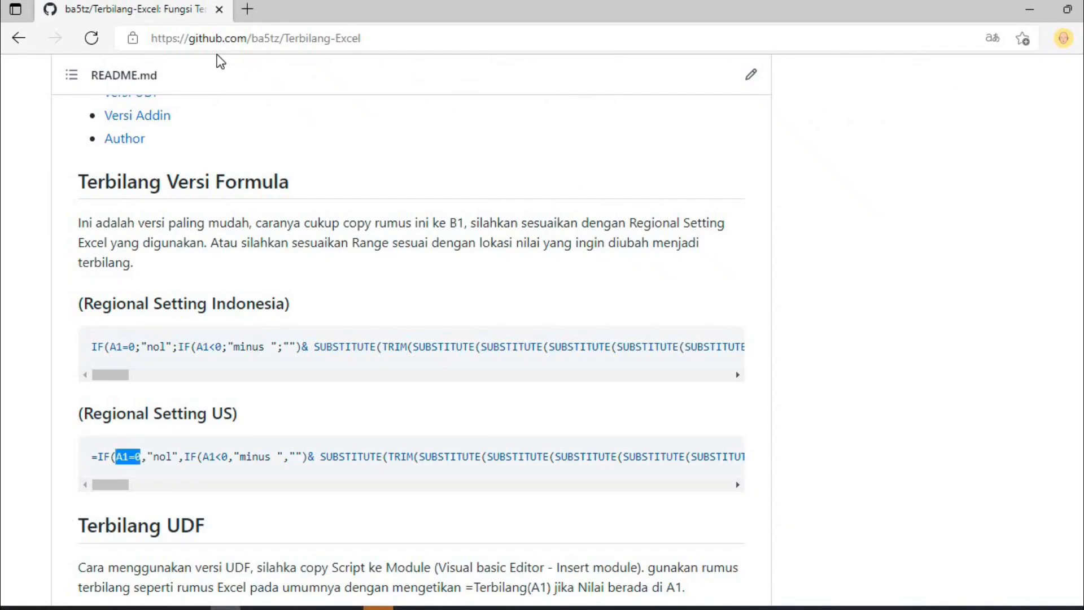
pyautogui.scroll(-6, 351, 164)
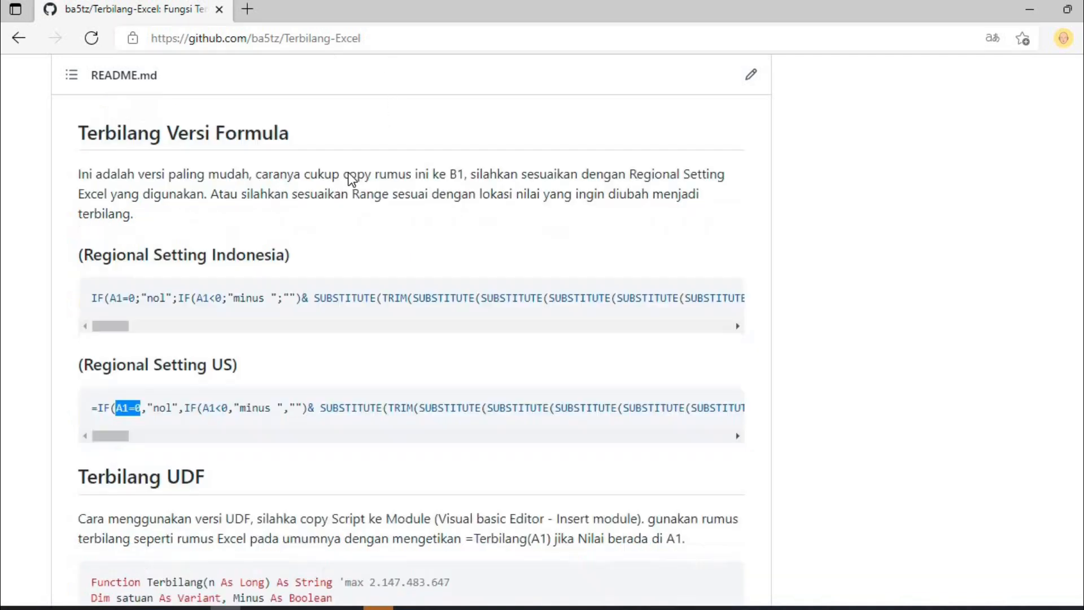
pyautogui.scroll(-2, 156, 223)
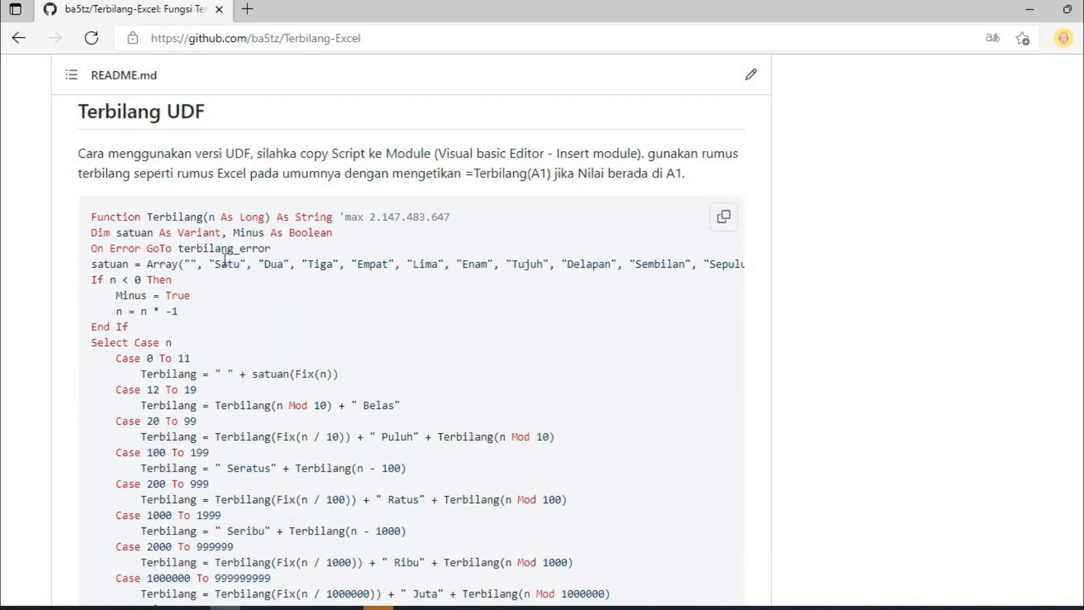
pyautogui.scroll(-4, 235, 266)
pyautogui.scroll(2, 222, 360)
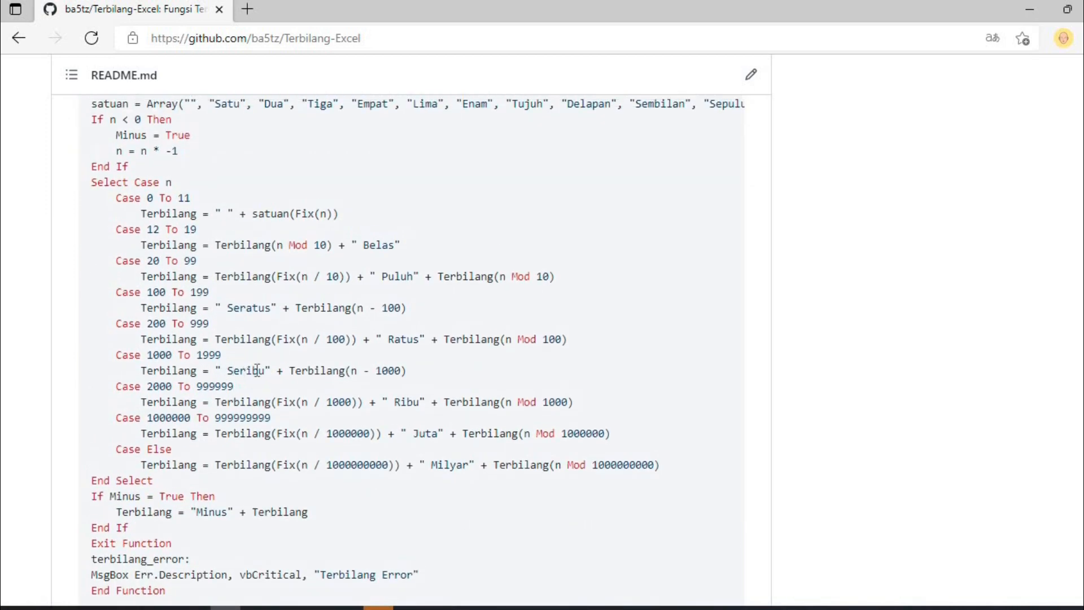
pyautogui.scroll(3, 244, 368)
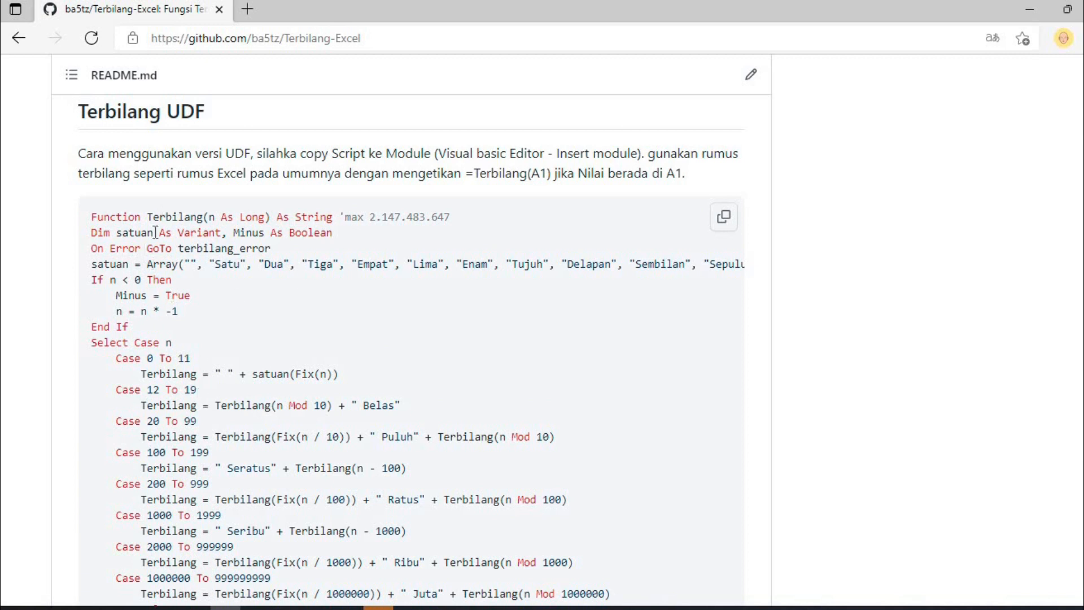
pyautogui.moveTo(148, 216); pyautogui.dragTo(193, 216)
pyautogui.moveTo(221, 405); pyautogui.dragTo(257, 405)
pyautogui.scroll(-4, 291, 281)
pyautogui.scroll(4, 649, 225)
pyautogui.click(718, 226)
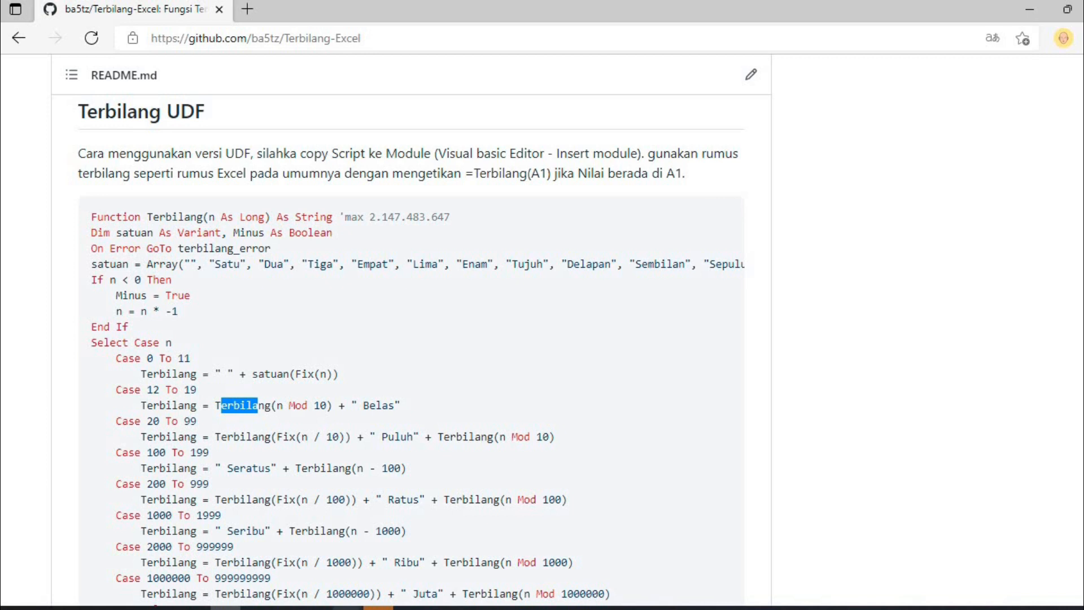
# Return to Book1 in Excel and open the Visual Basic editor.
pyautogui.moveTo(378, 608)
pyautogui.click(285, 534)
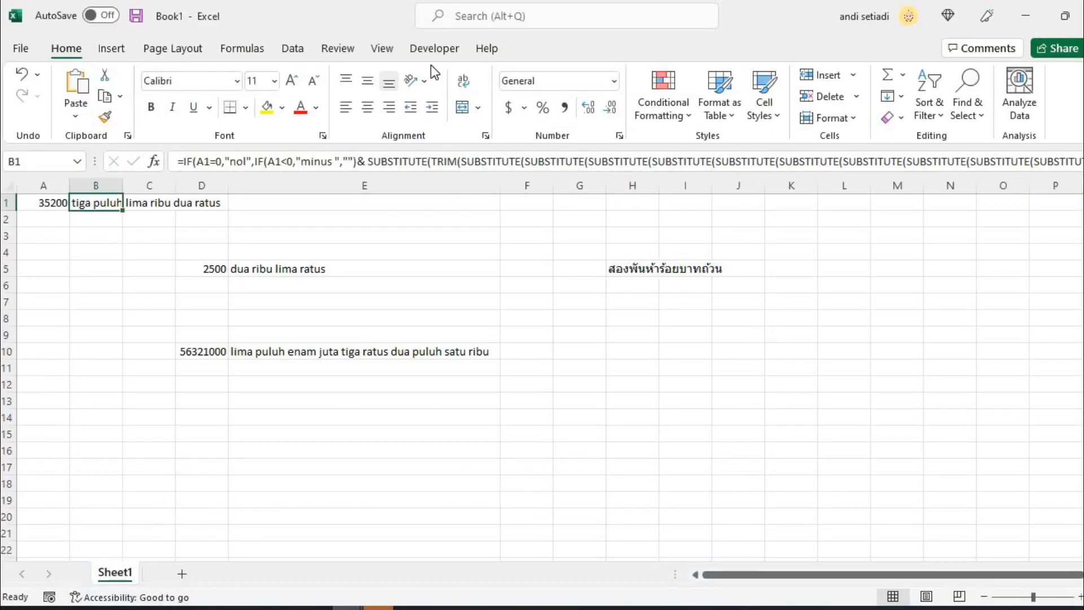
pyautogui.click(431, 51)
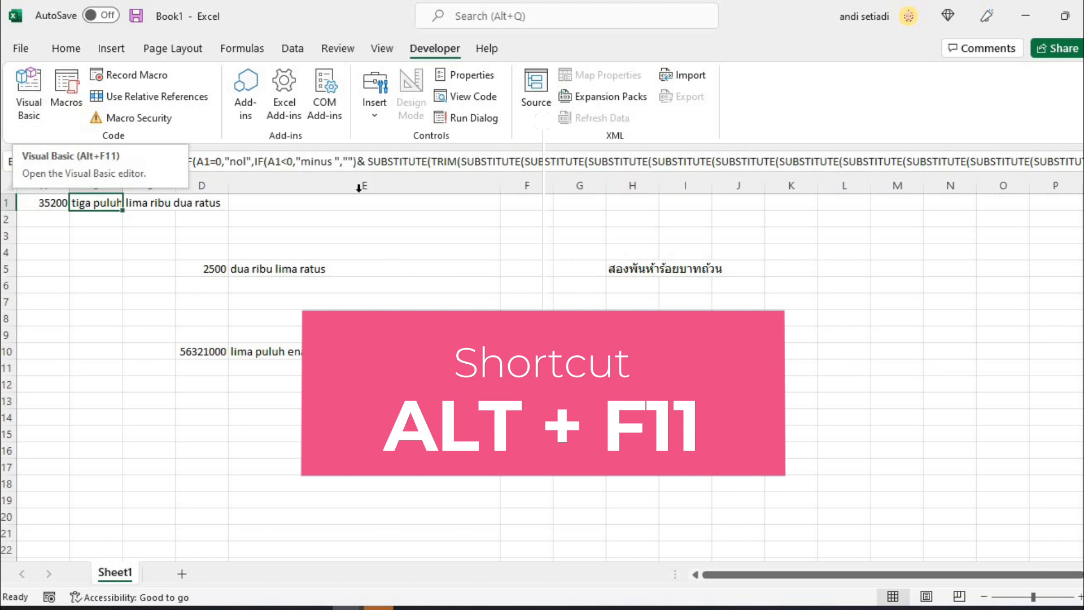
pyautogui.rightClick(115, 571)
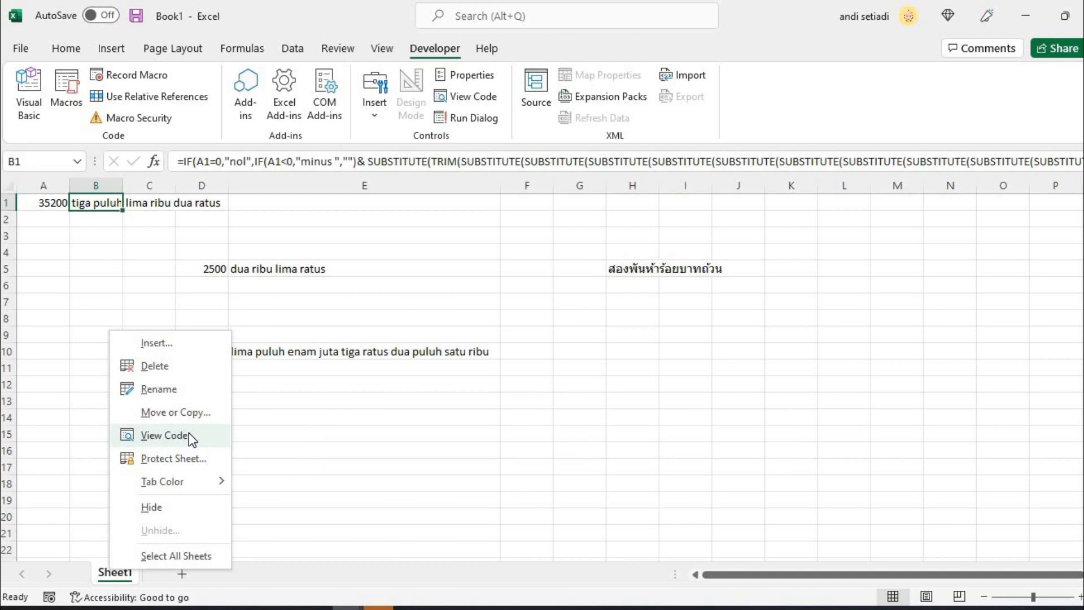
pyautogui.click(358, 393)
pyautogui.click(29, 113)
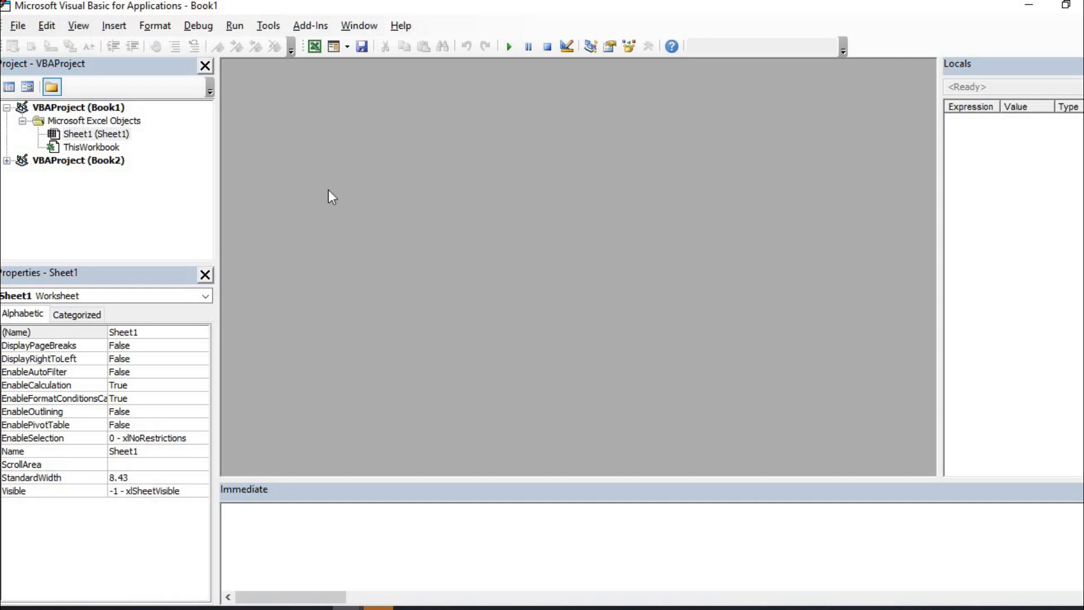
# Insert a new module in Book1's VBA project and paste the copied Terbilang function code into it.
pyautogui.click(119, 26)
pyautogui.click(136, 78)
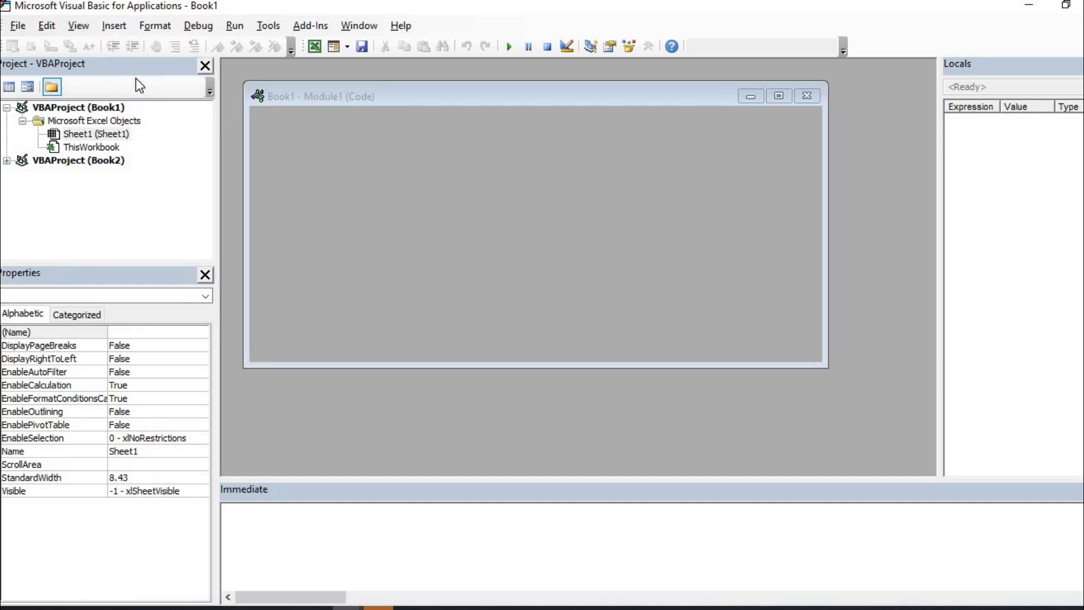
pyautogui.hotkey('ctrl', 'v')
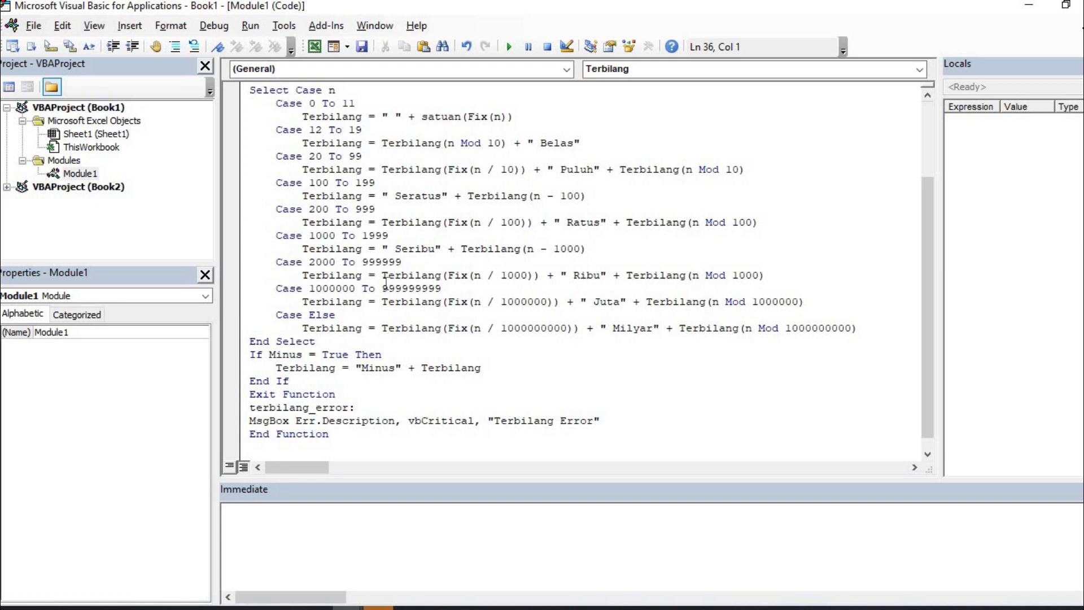
pyautogui.scroll(3, 386, 280)
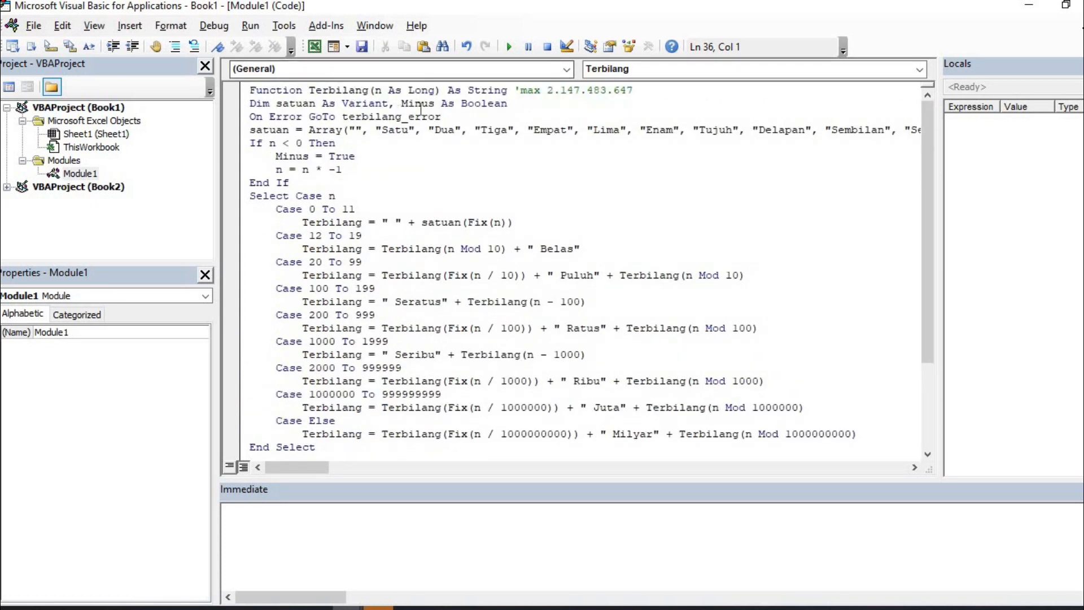
# Return to Book1's worksheet and replace the formula in cell E10 with =Terbilang(D10).
pyautogui.click(1029, 10)
pyautogui.click(354, 401)
pyautogui.click(316, 352)
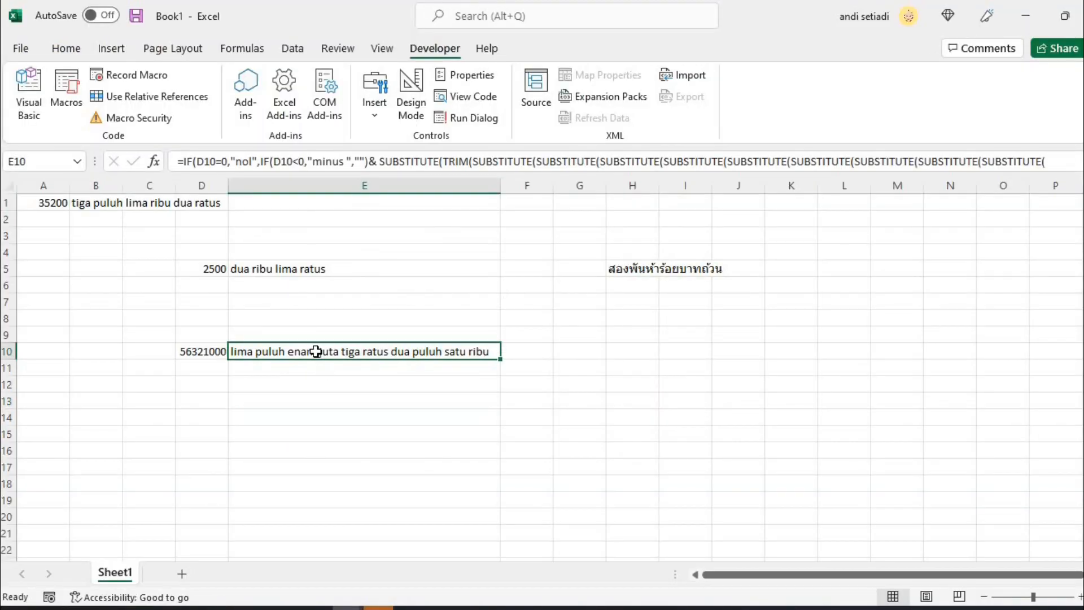
pyautogui.write('=ter')
pyautogui.press('Tab')
pyautogui.press('Left')
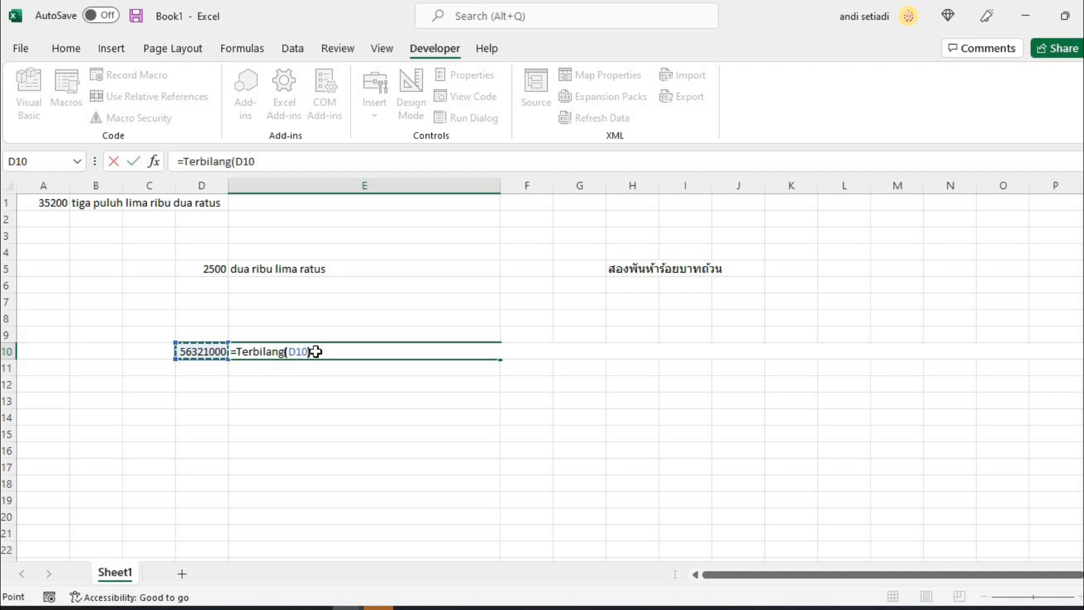
pyautogui.press('Return')
pyautogui.click(316, 352)
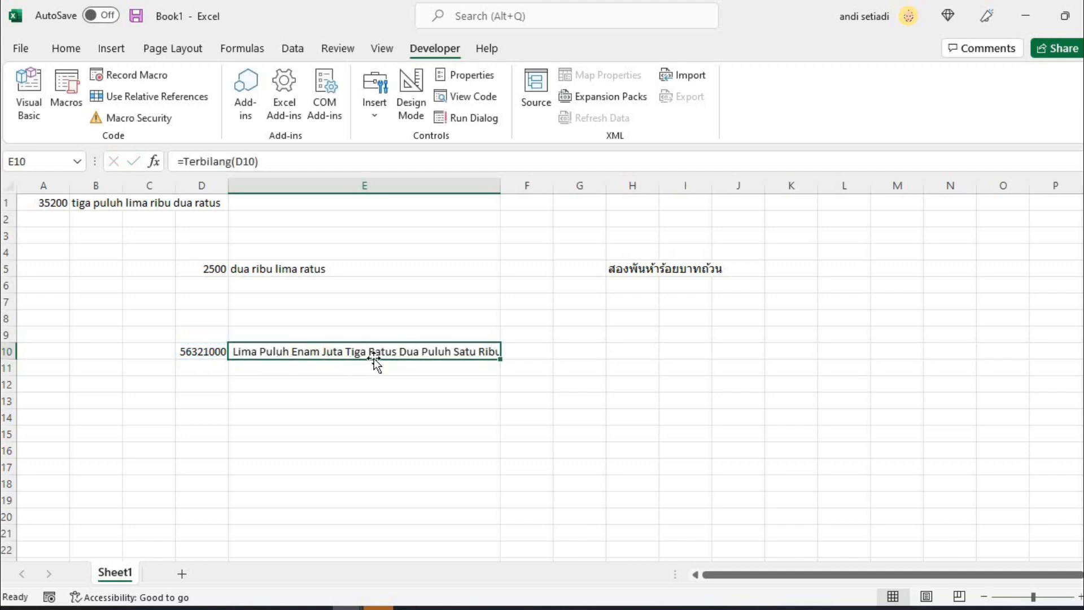
pyautogui.click(435, 397)
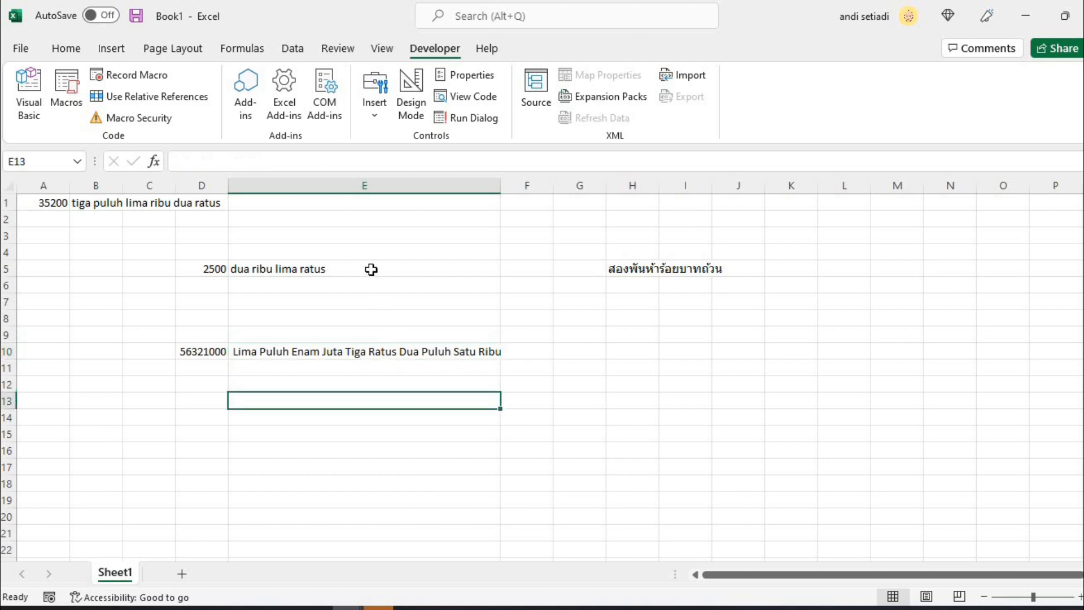
# Clear the old number-to-words formulas from cells E5 and B1.
pyautogui.click(366, 269)
pyautogui.press('Delete')
pyautogui.click(128, 204)
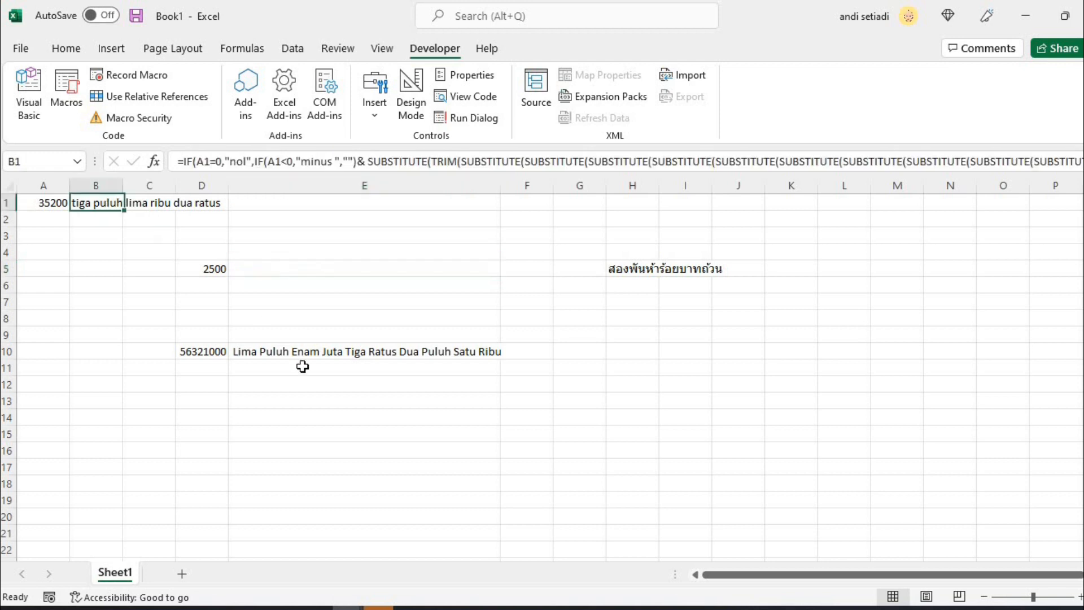
pyautogui.press('Delete')
pyautogui.click(320, 399)
# Enter the formula =Terbilang(D5) in cell E5.
pyautogui.click(320, 265)
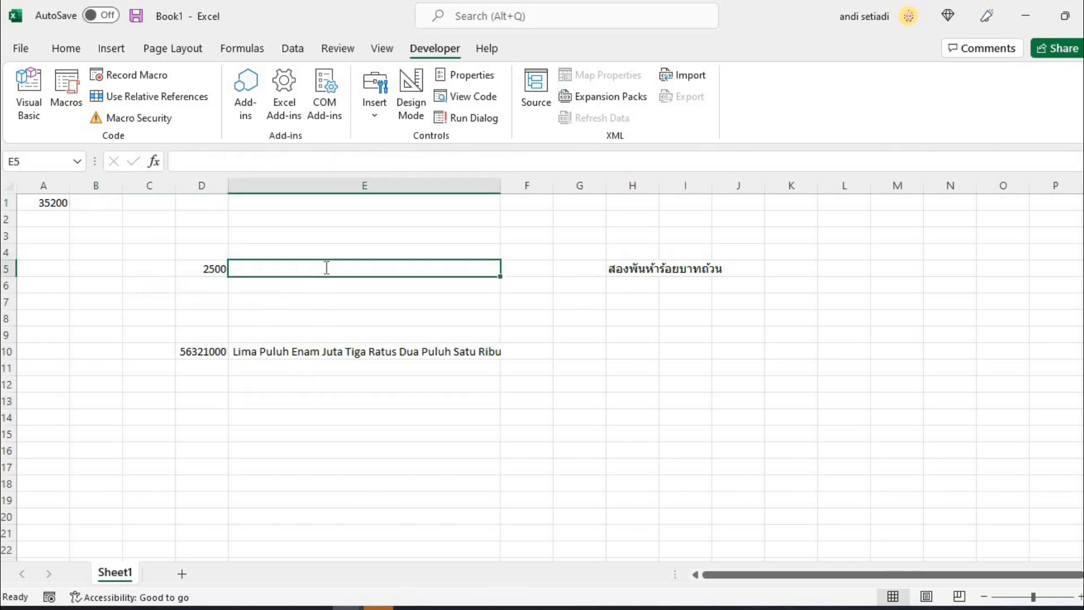
pyautogui.write('=ter')
pyautogui.press('Tab')
pyautogui.press('Left')
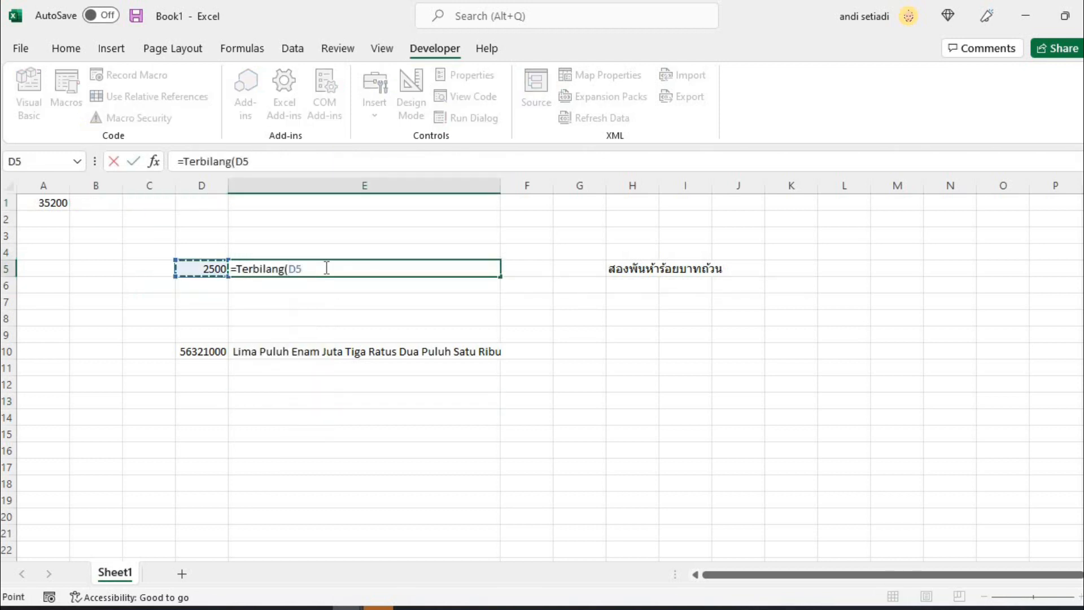
pyautogui.write(')')
pyautogui.press('Return')
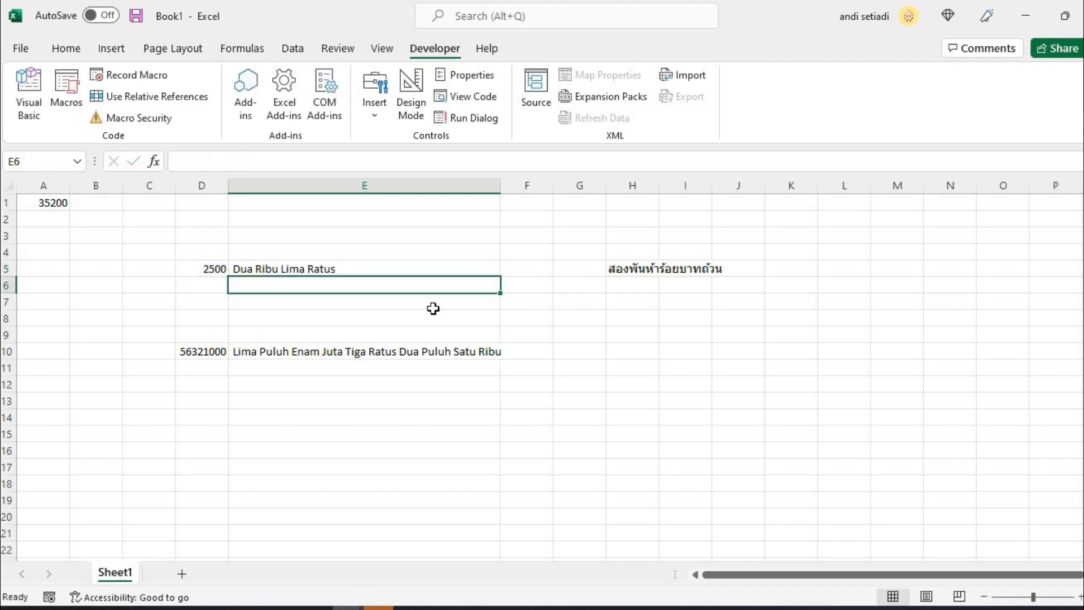
# Enter the formula =Terbilang(A1) in cell B1.
pyautogui.click(93, 202)
pyautogui.write('=terb')
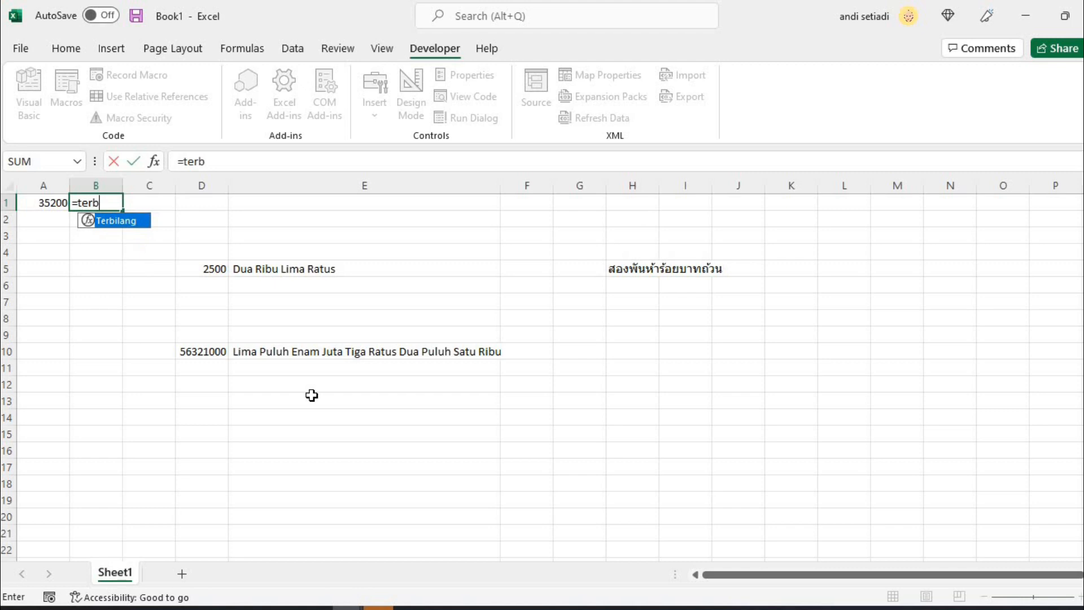
pyautogui.press('Tab')
pyautogui.click(54, 203)
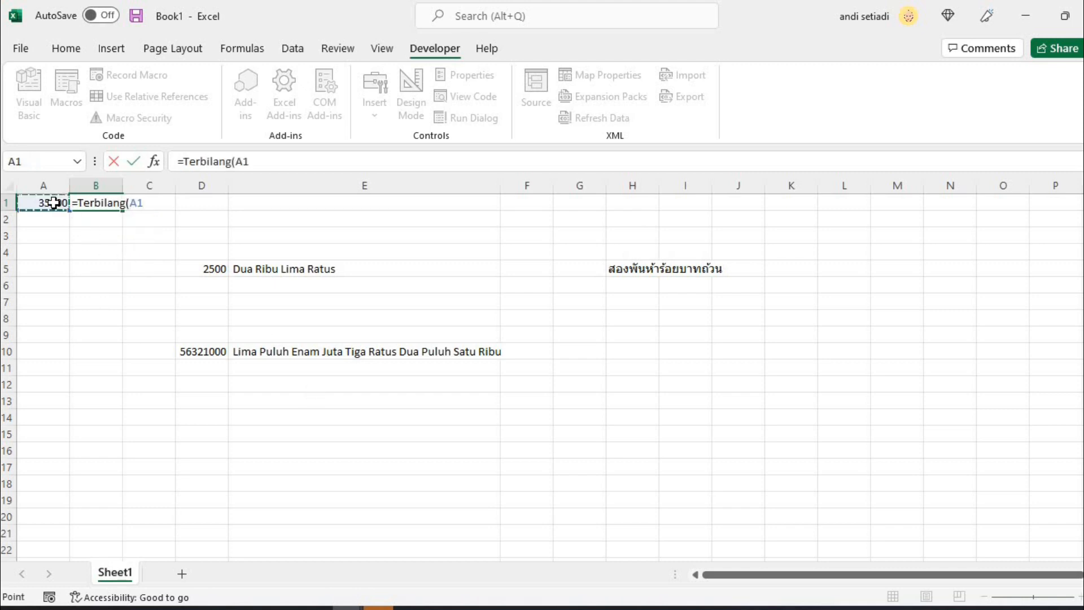
pyautogui.press('Return')
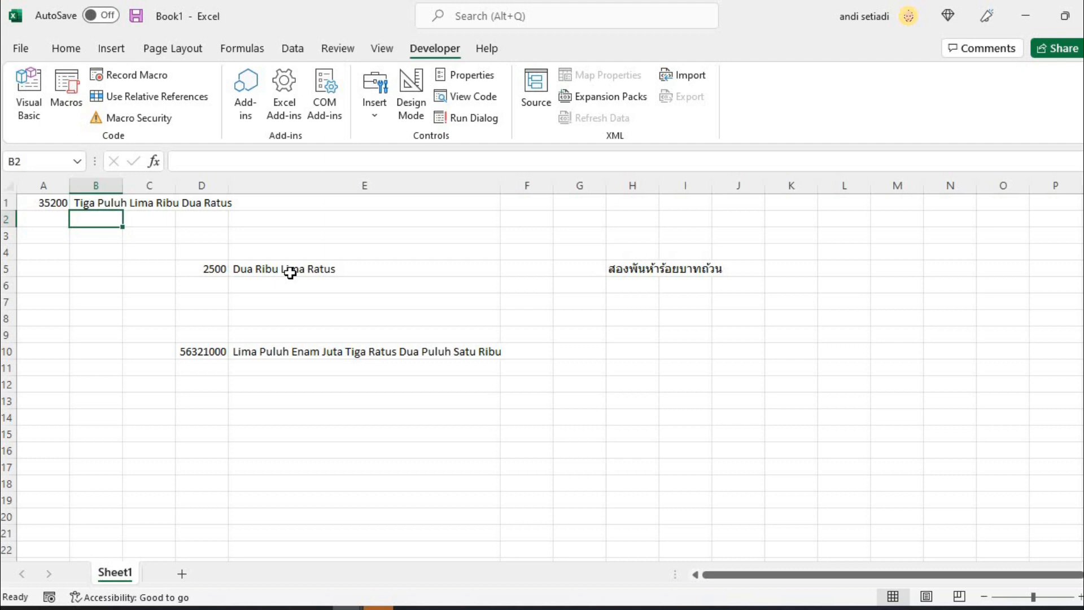
# Look up the Excel Macro-Enabled Workbook format among Book1's save file types and leave without saving.
pyautogui.click(23, 50)
pyautogui.click(63, 262)
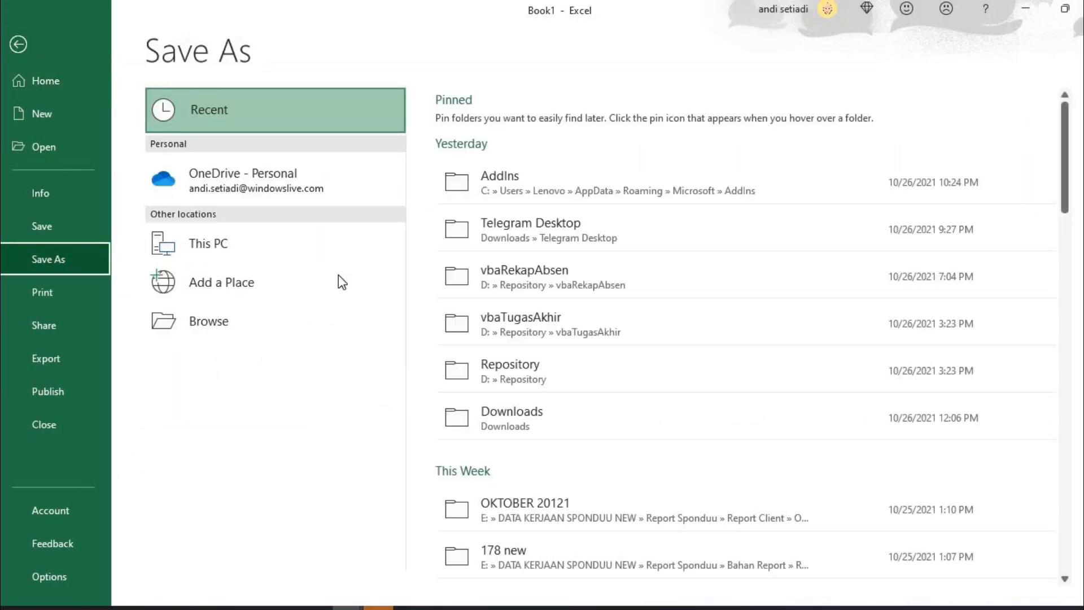
pyautogui.click(234, 323)
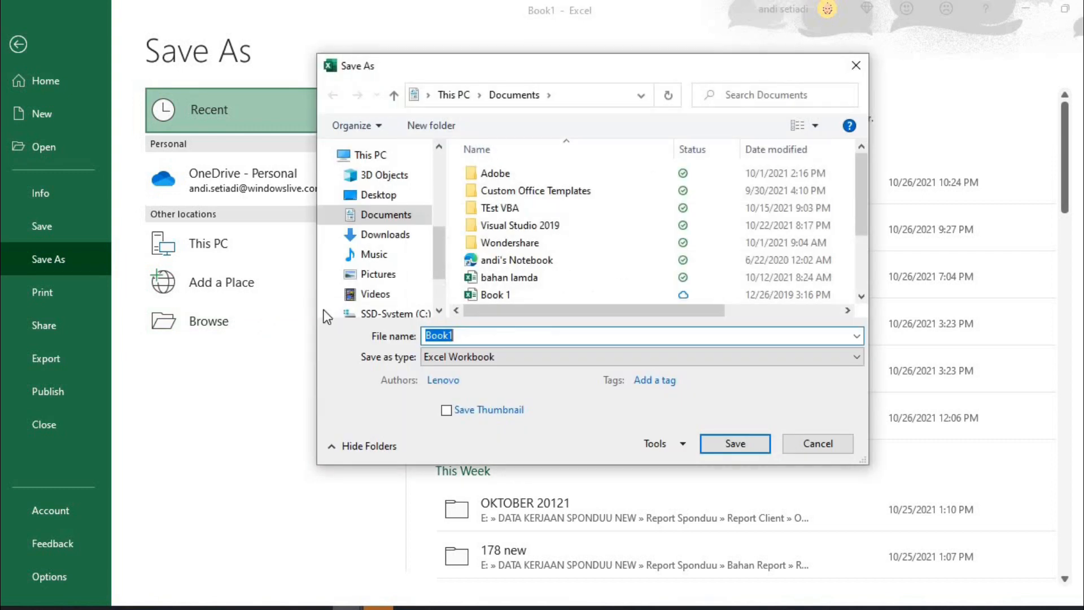
pyautogui.click(547, 356)
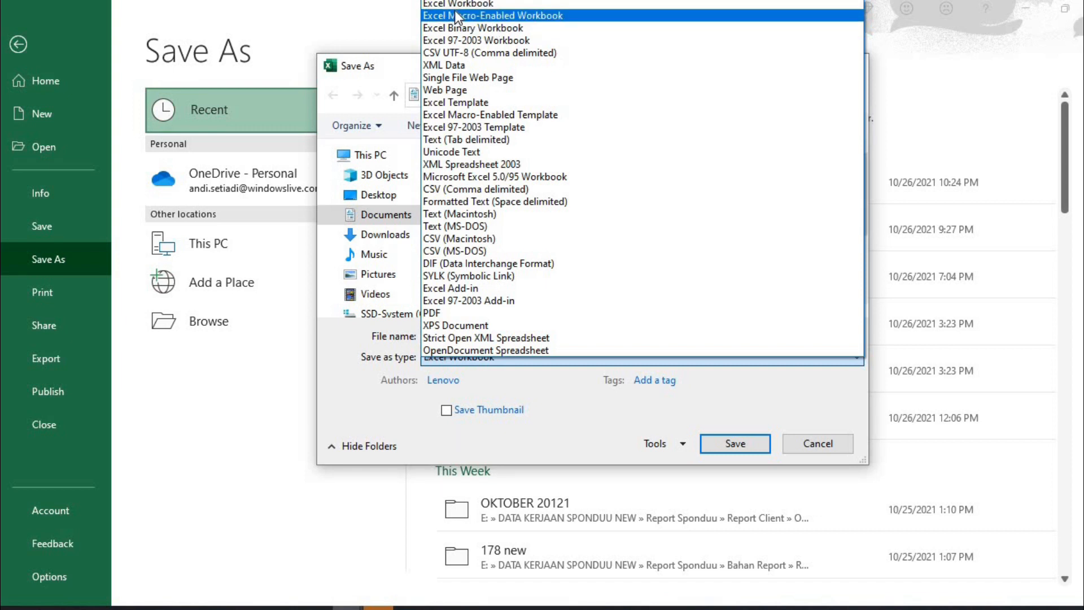
pyautogui.click(822, 445)
pyautogui.click(831, 447)
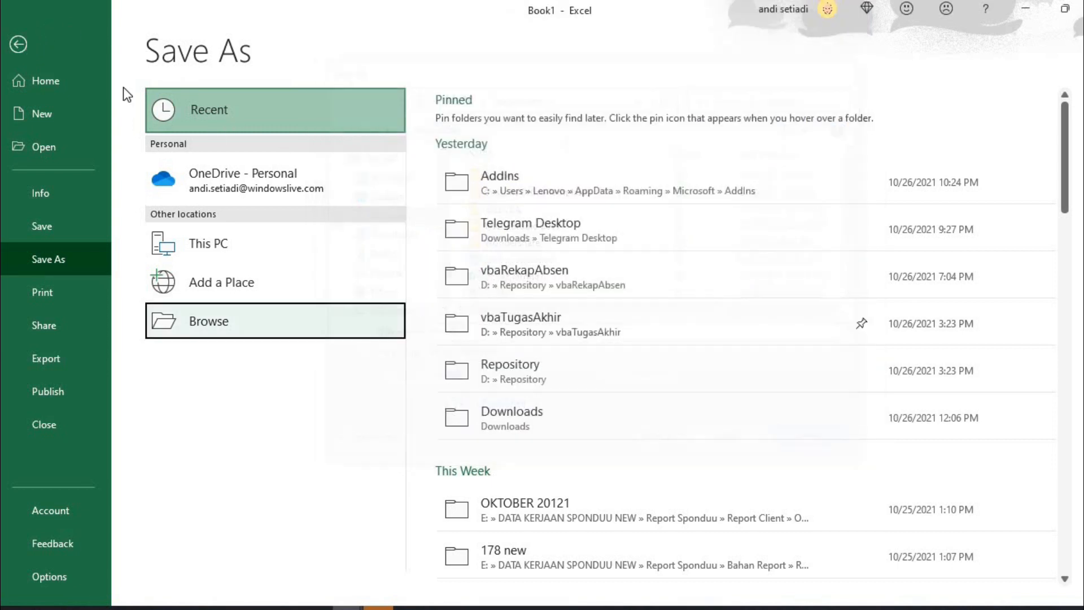
pyautogui.click(18, 44)
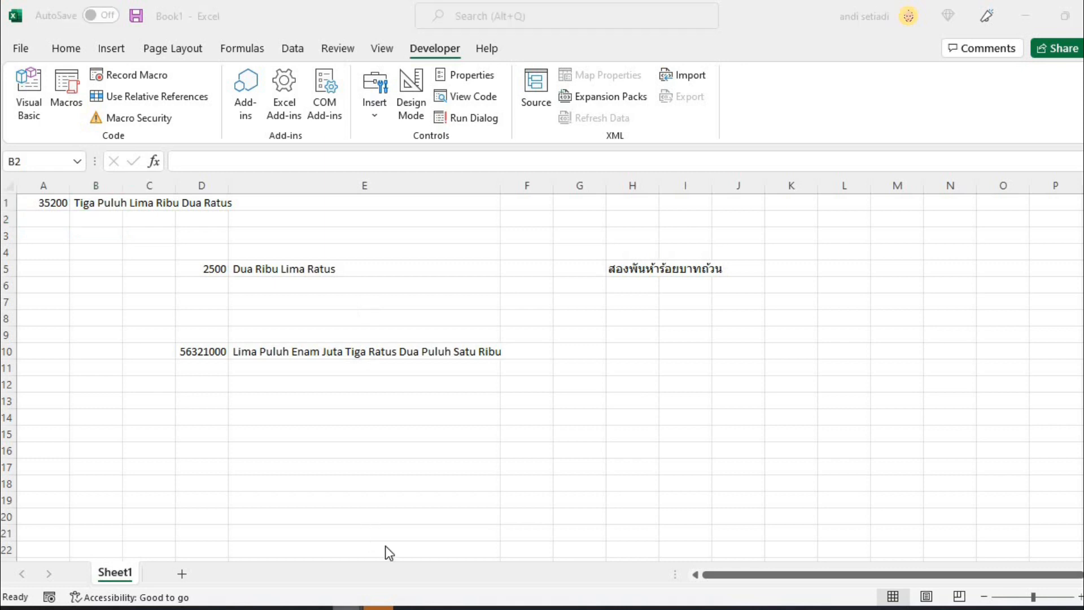
# Switch to the Book2 window, move it aside and clear cell C4.
pyautogui.click(351, 561)
pyautogui.moveTo(479, 116); pyautogui.dragTo(748, 107)
pyautogui.press('Delete')
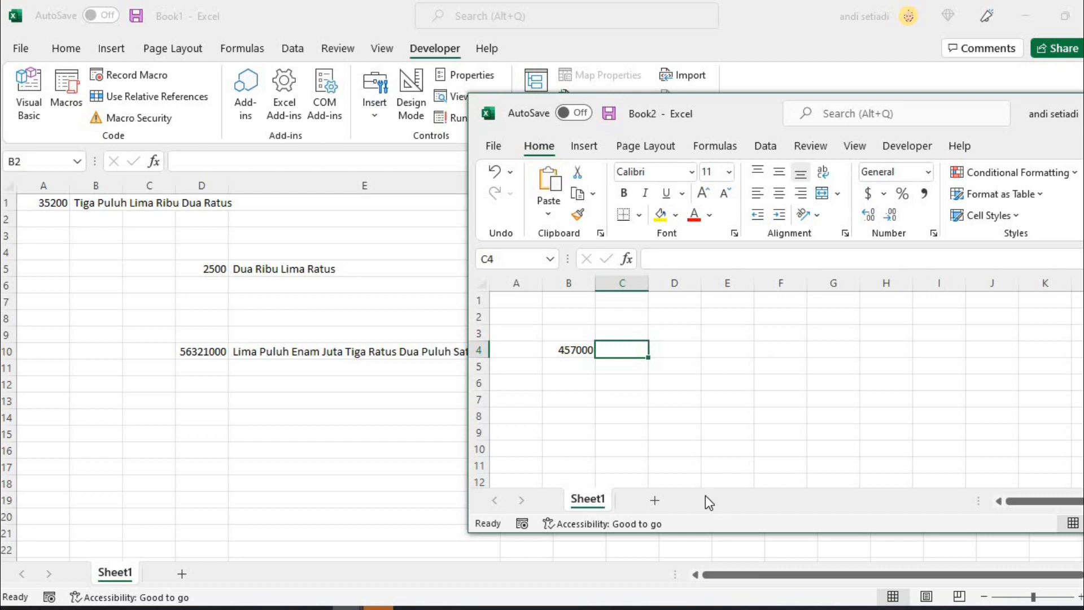
# Check whether the Terbilang function is suggested for a formula in Book2's cell C4, and cancel the entry.
pyautogui.click(679, 410)
pyautogui.click(633, 356)
pyautogui.write('=ter')
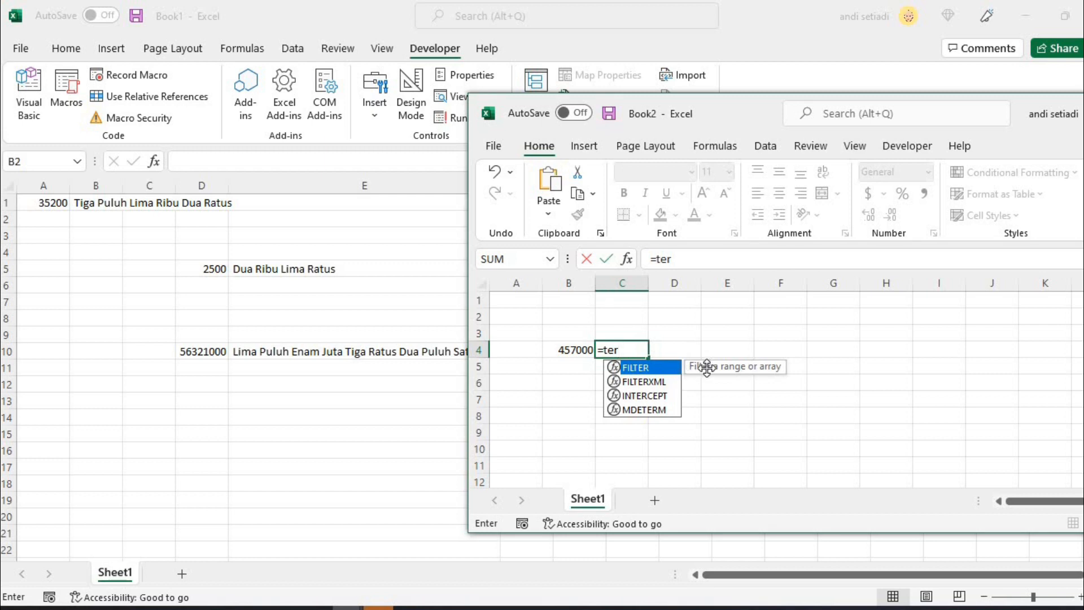
pyautogui.press('Escape')
pyautogui.press('Escape')
# Open the Visual Basic editor from Book2 and insert a new module in Book2's VBA project.
pyautogui.click(903, 146)
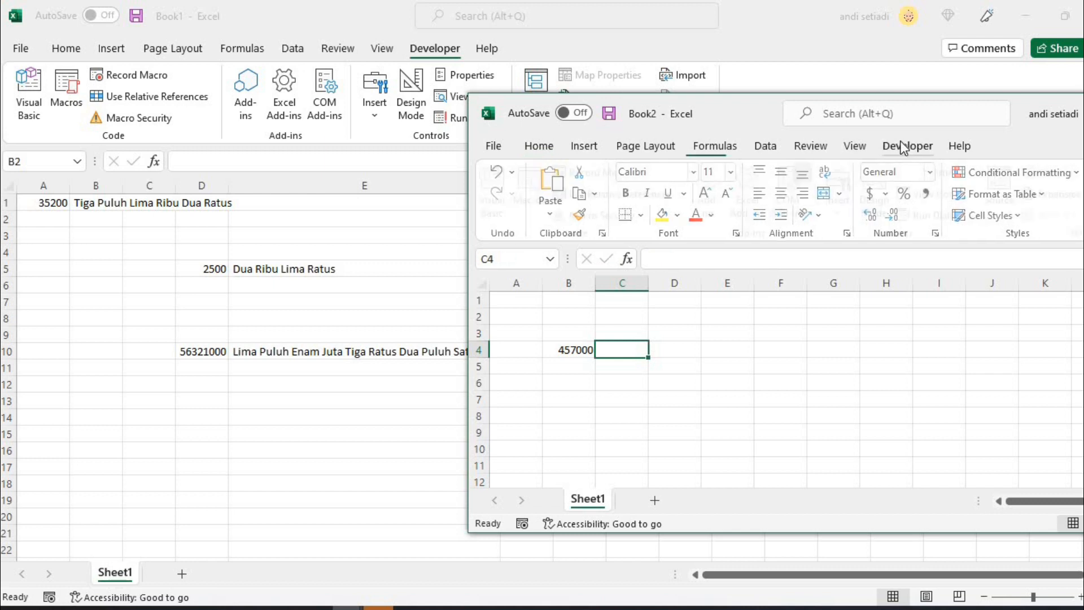
pyautogui.click(501, 186)
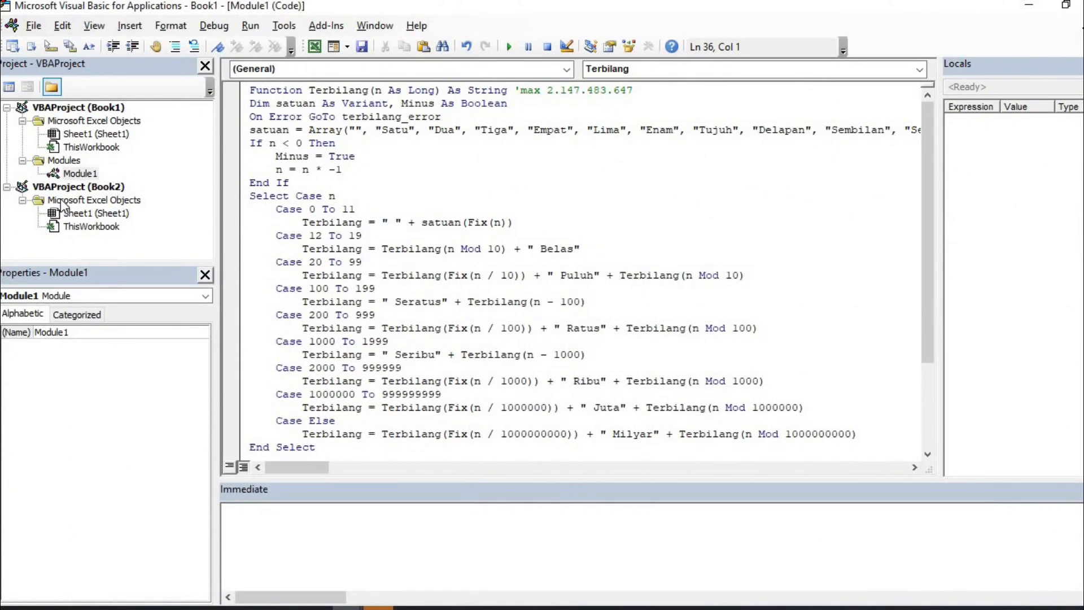
pyautogui.click(76, 186)
pyautogui.click(130, 26)
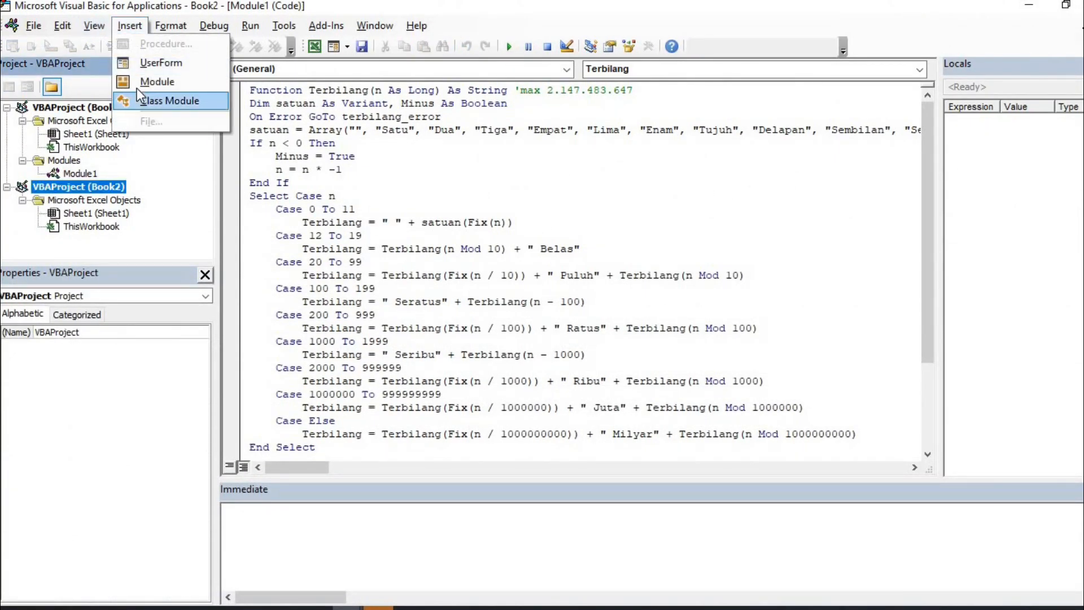
pyautogui.click(153, 82)
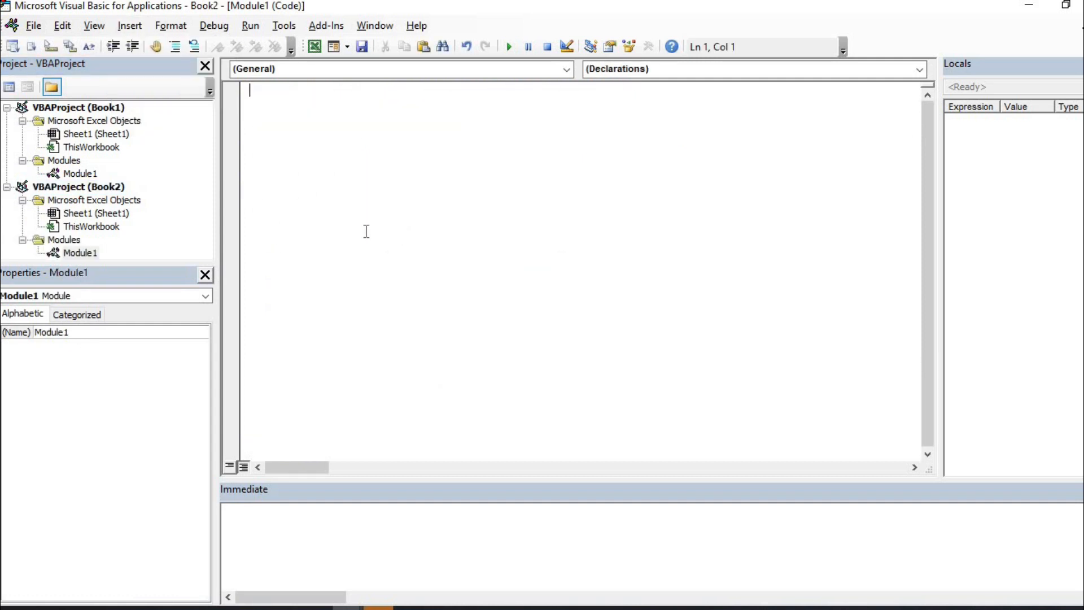
# Switch to the browser and review the README's version comparison table and its Versi Add-in section.
pyautogui.moveTo(363, 608)
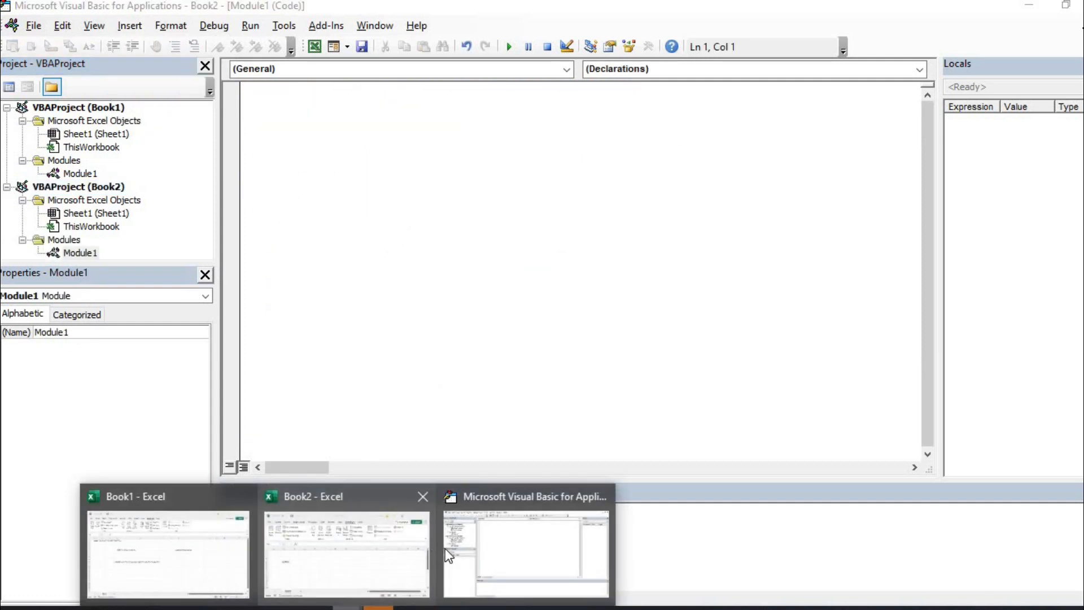
pyautogui.click(342, 548)
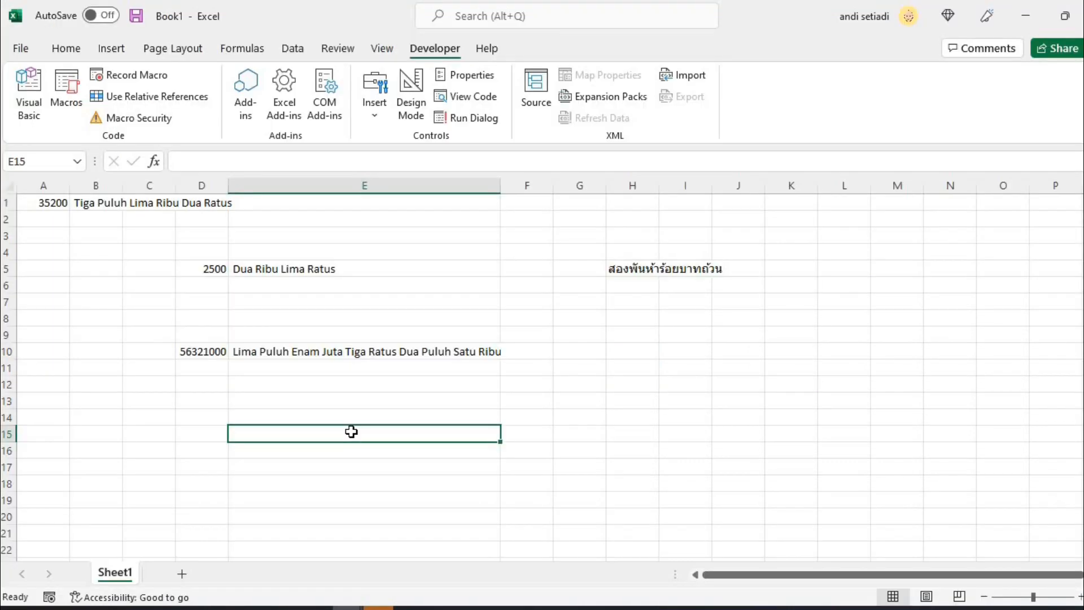
pyautogui.moveTo(220, 587)
pyautogui.click(239, 570)
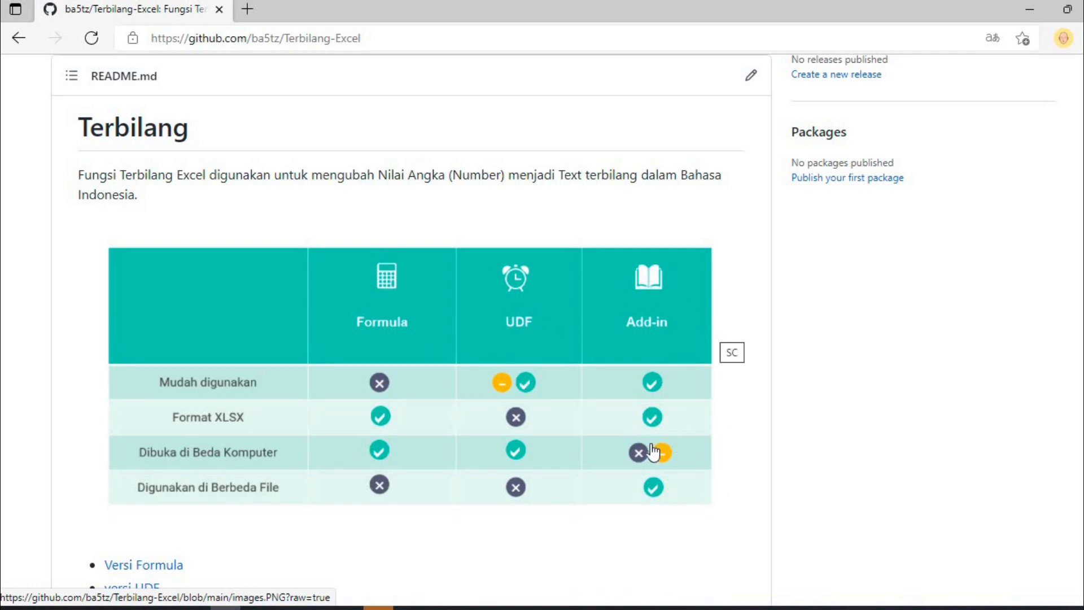
pyautogui.scroll(-15, 495, 372)
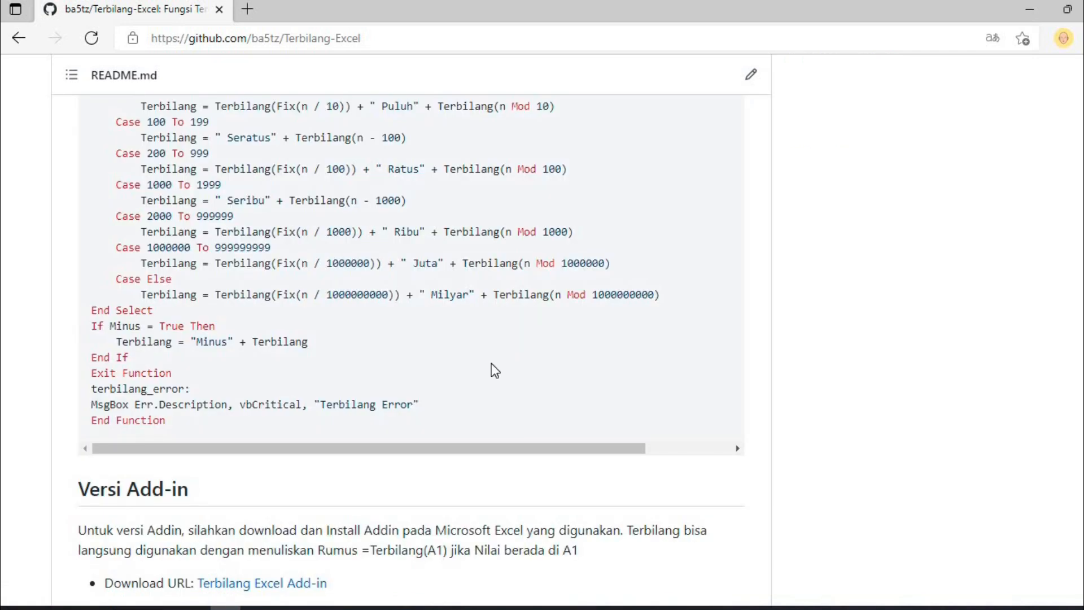
pyautogui.scroll(-1, 282, 514)
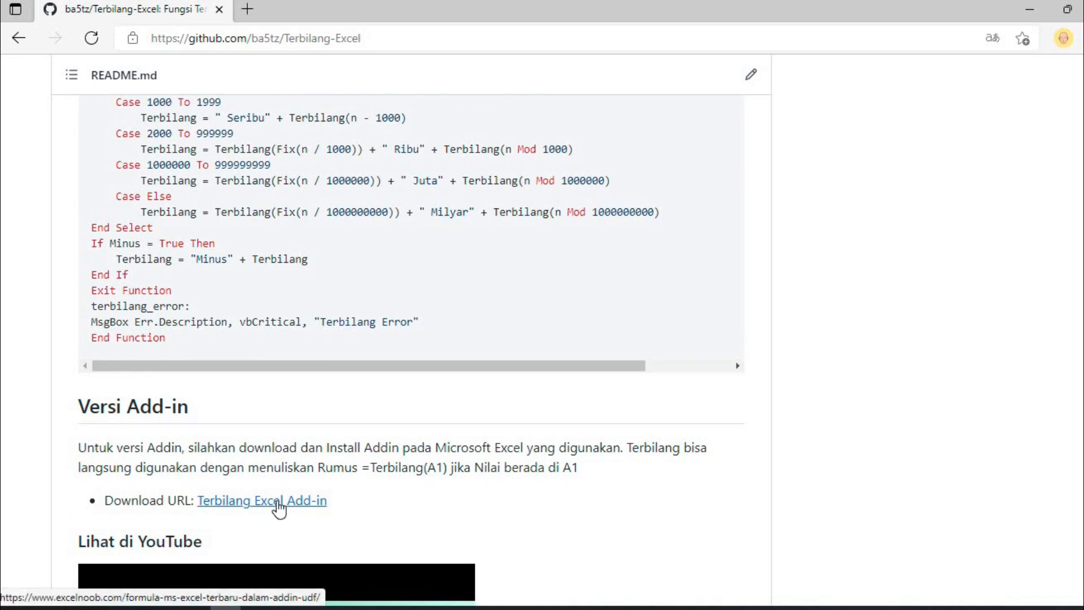
pyautogui.scroll(2, 361, 297)
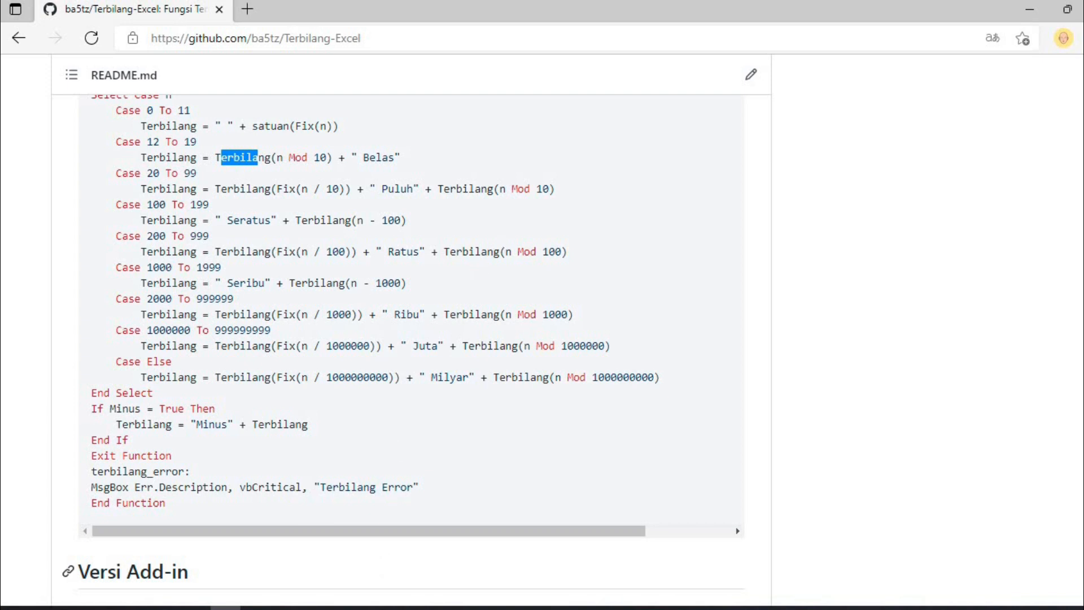
# Return to the Visual Basic editor and view the Terbilang code in Book1's Module1.
pyautogui.click(348, 607)
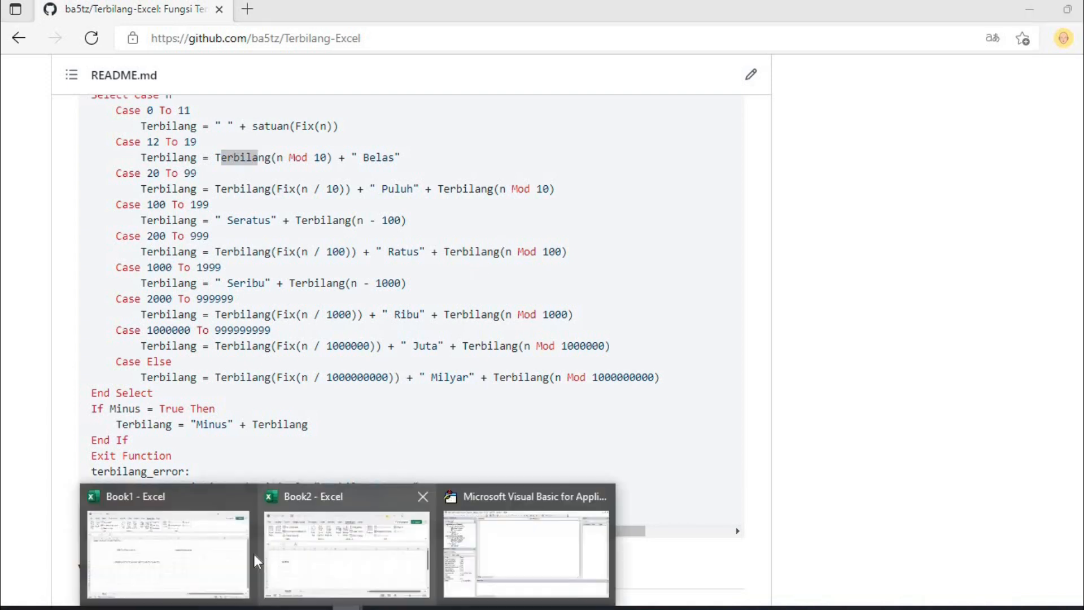
pyautogui.click(528, 552)
pyautogui.rightClick(90, 170)
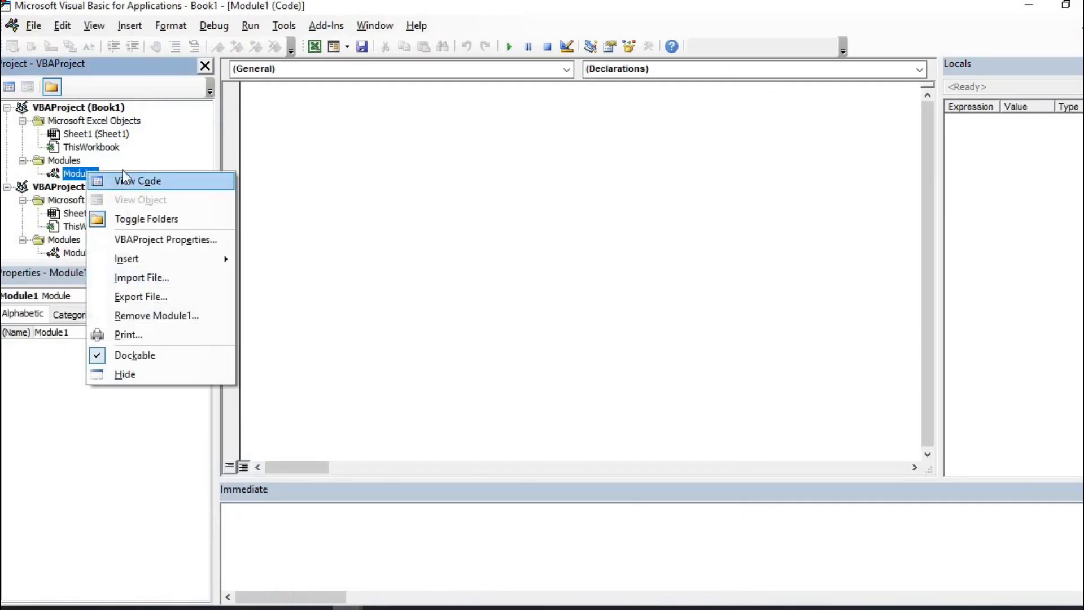
pyautogui.click(138, 180)
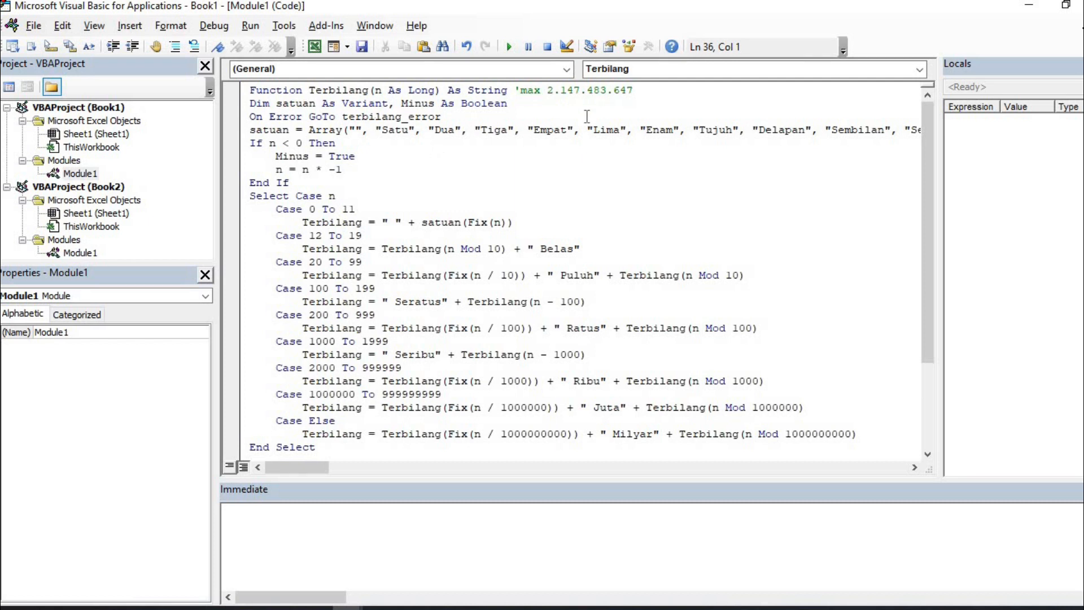
pyautogui.click(478, 165)
# Switch to Book1 and save it as an Excel Add-in named AddinTerbilang in the AddIns folder.
pyautogui.click(347, 608)
pyautogui.click(201, 565)
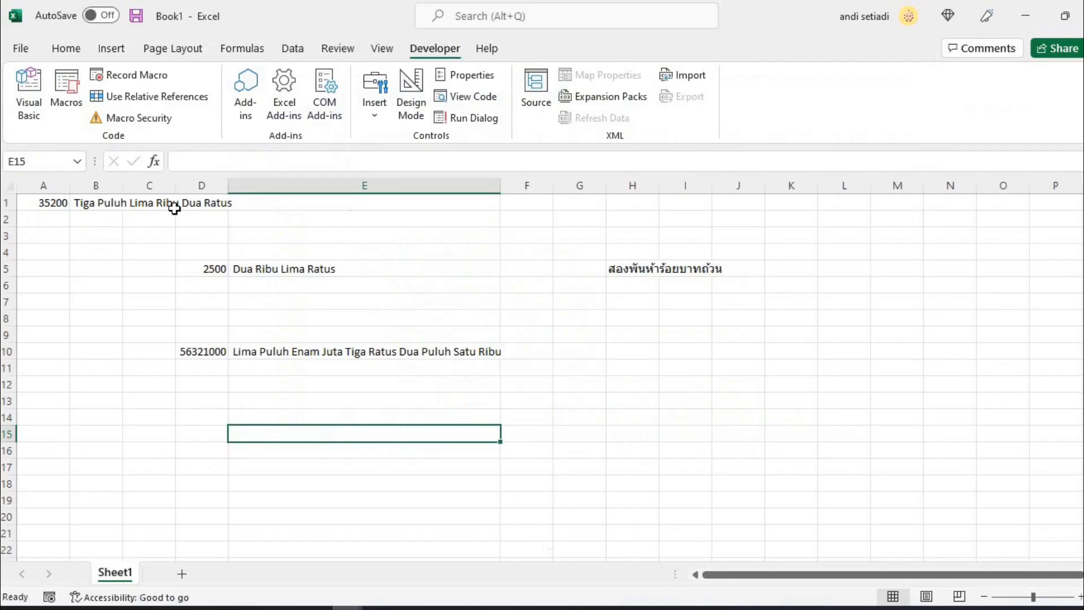
pyautogui.click(20, 51)
pyautogui.click(63, 266)
pyautogui.click(258, 328)
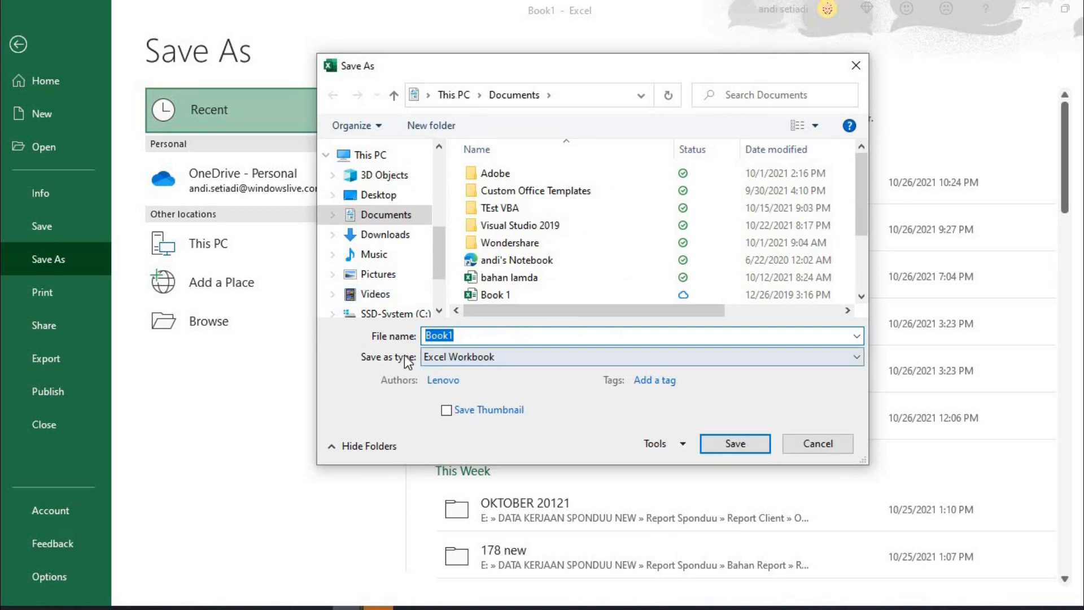
pyautogui.click(460, 355)
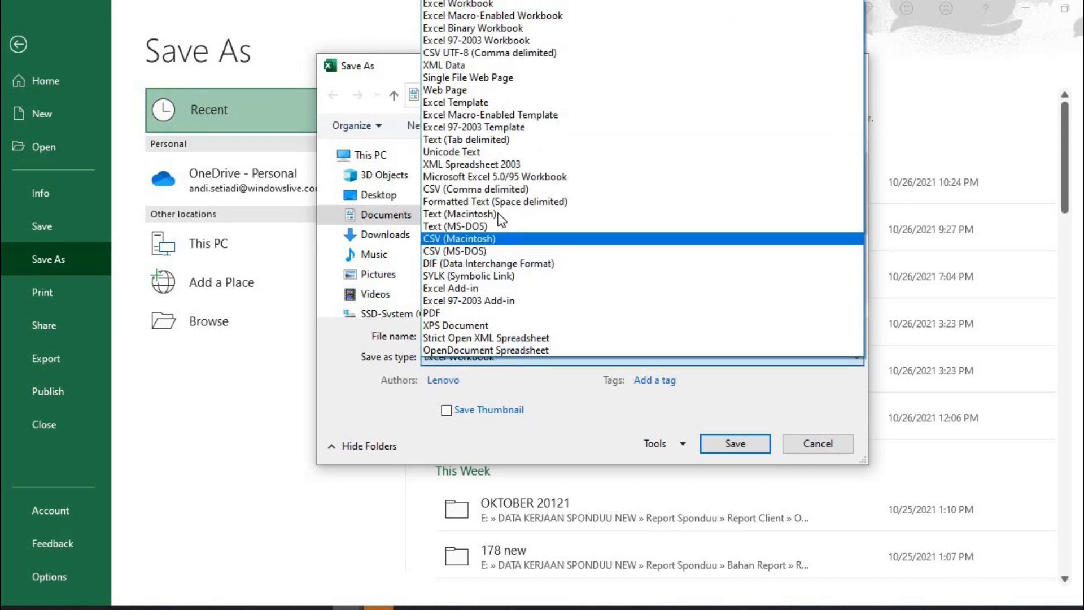
pyautogui.click(485, 290)
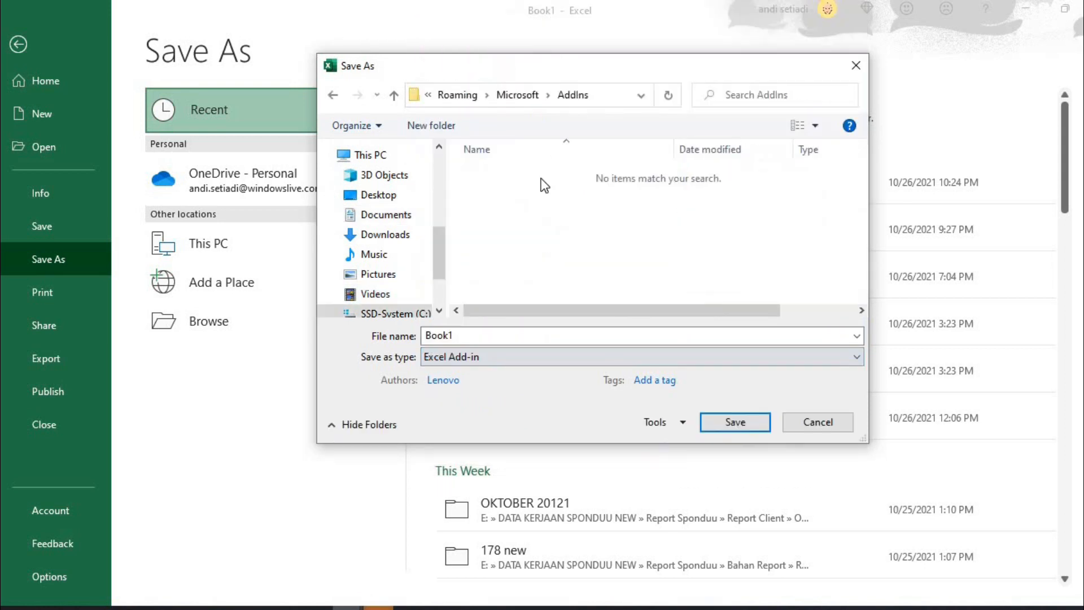
pyautogui.doubleClick(445, 329)
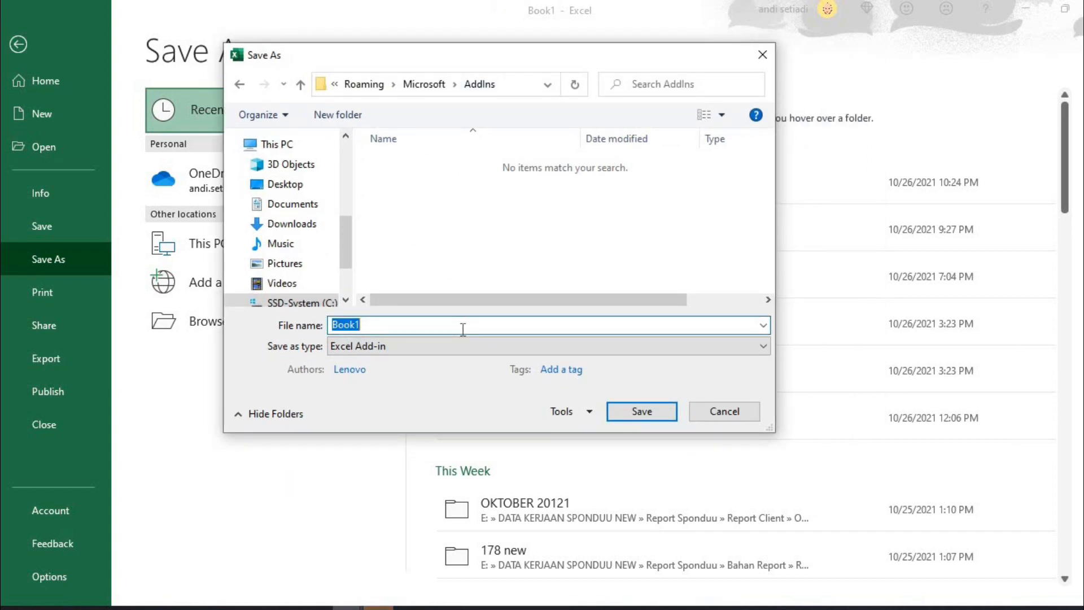
pyautogui.write('AddinTerbilang')
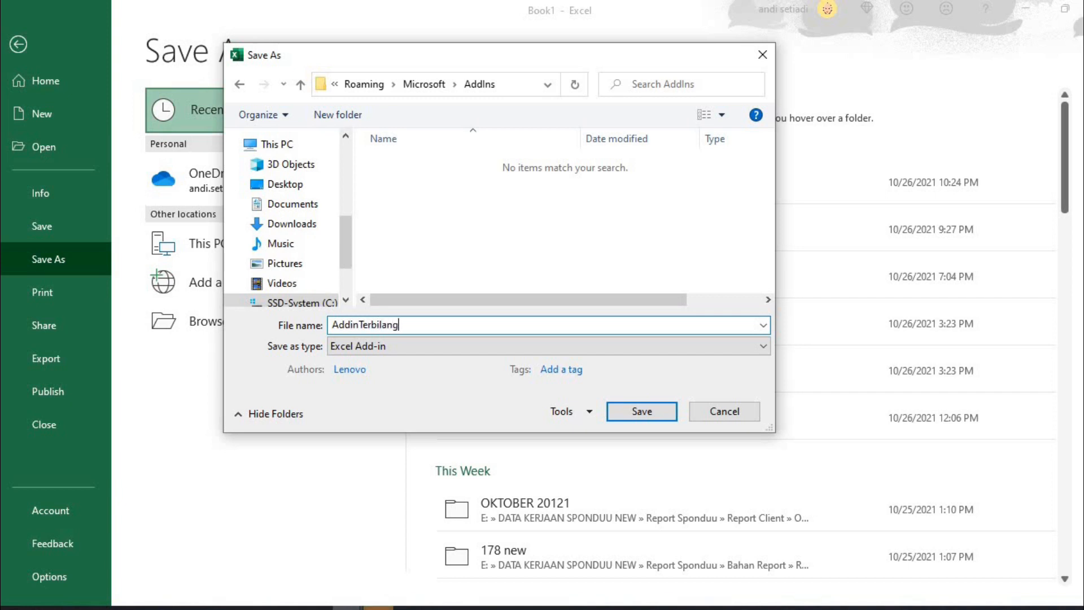
pyautogui.click(636, 412)
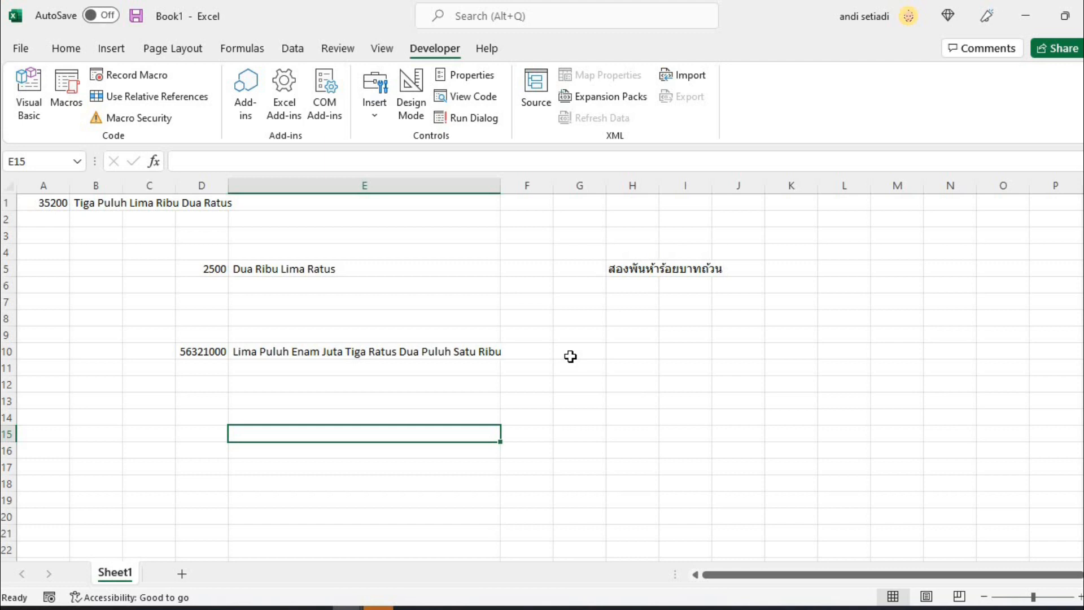
# Enable the Addinterbilang add-in and re-enter the Terbilang formula for D10 in Book1's cell E10.
pyautogui.click(279, 106)
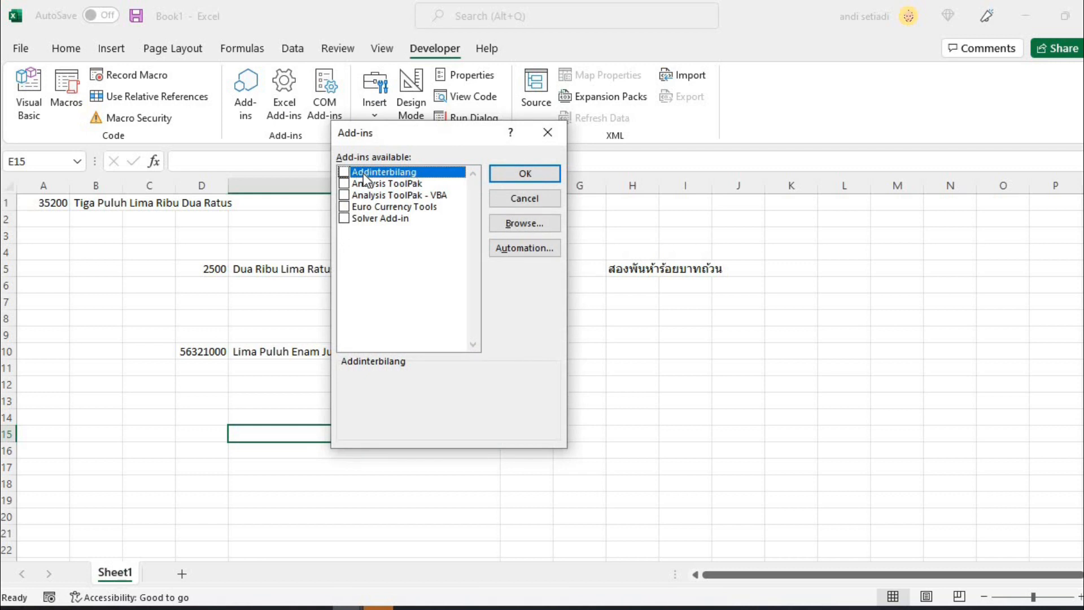
pyautogui.click(494, 174)
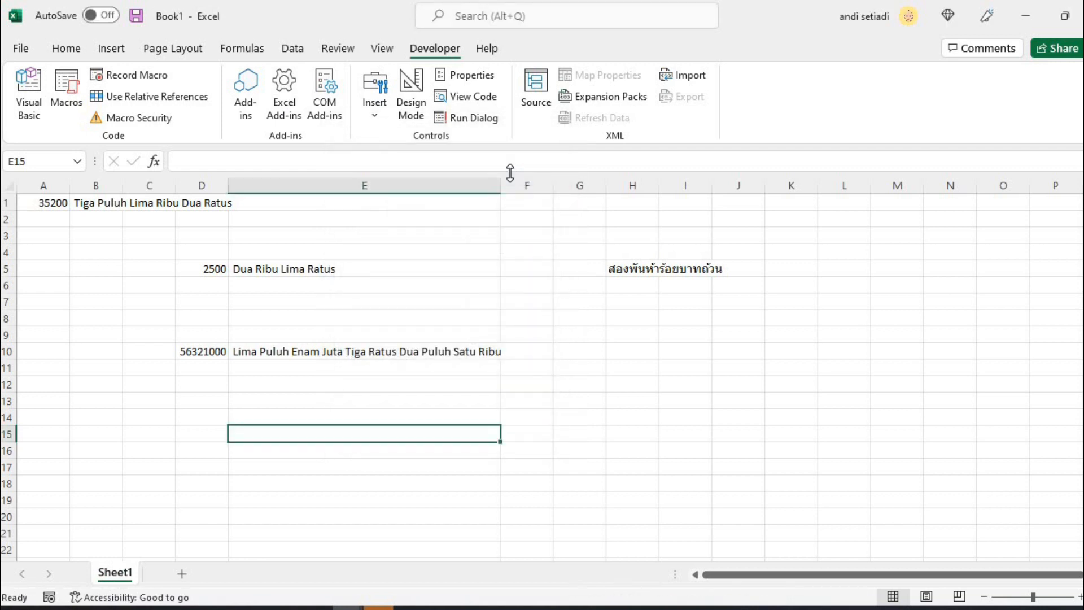
pyautogui.click(333, 349)
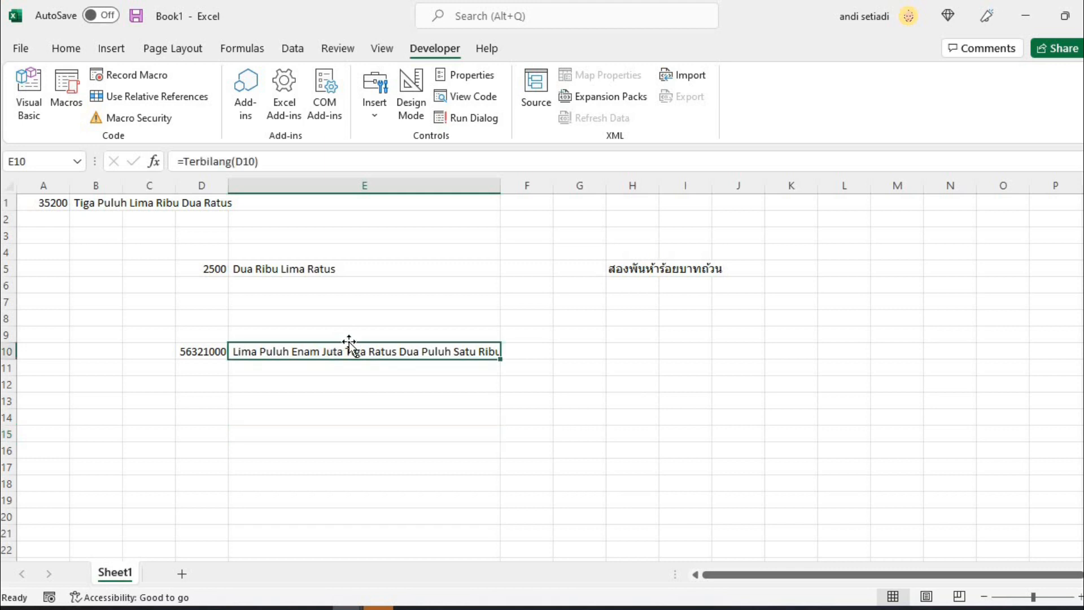
pyautogui.press('Delete')
pyautogui.write('=ter')
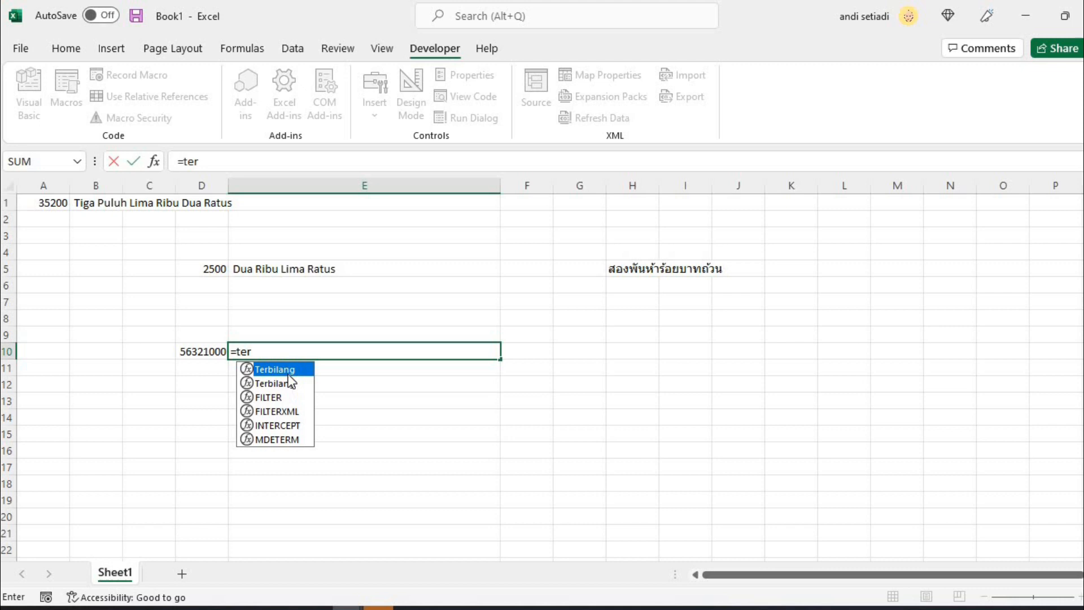
pyautogui.press('Tab')
pyautogui.click(201, 350)
pyautogui.press('Return')
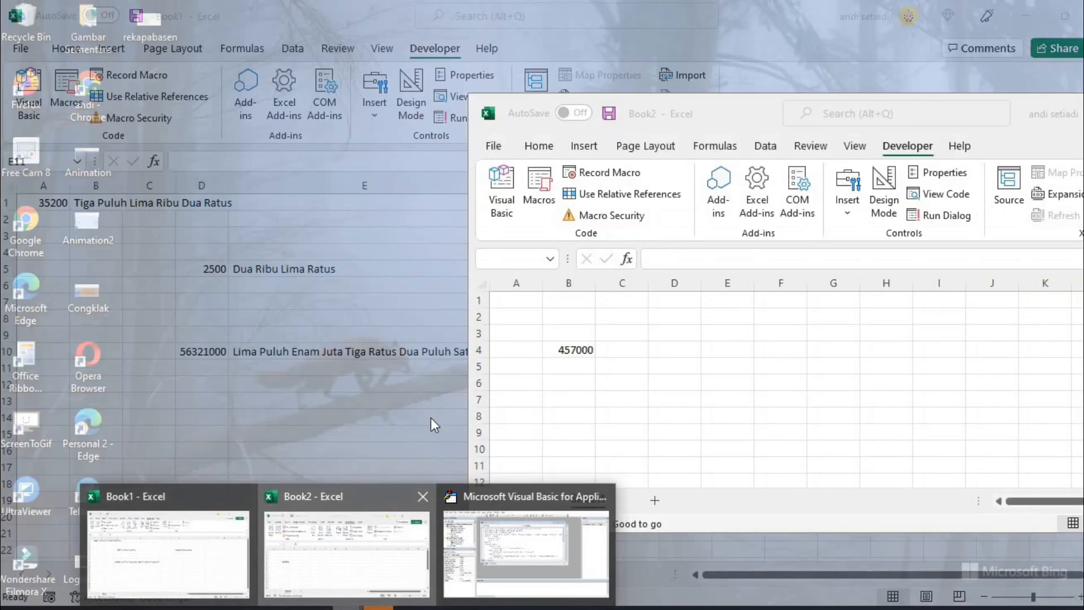
# Switch to Book2 and enter the Terbilang formula in cell C4, referring to B4.
pyautogui.click(376, 547)
pyautogui.write('=ter')
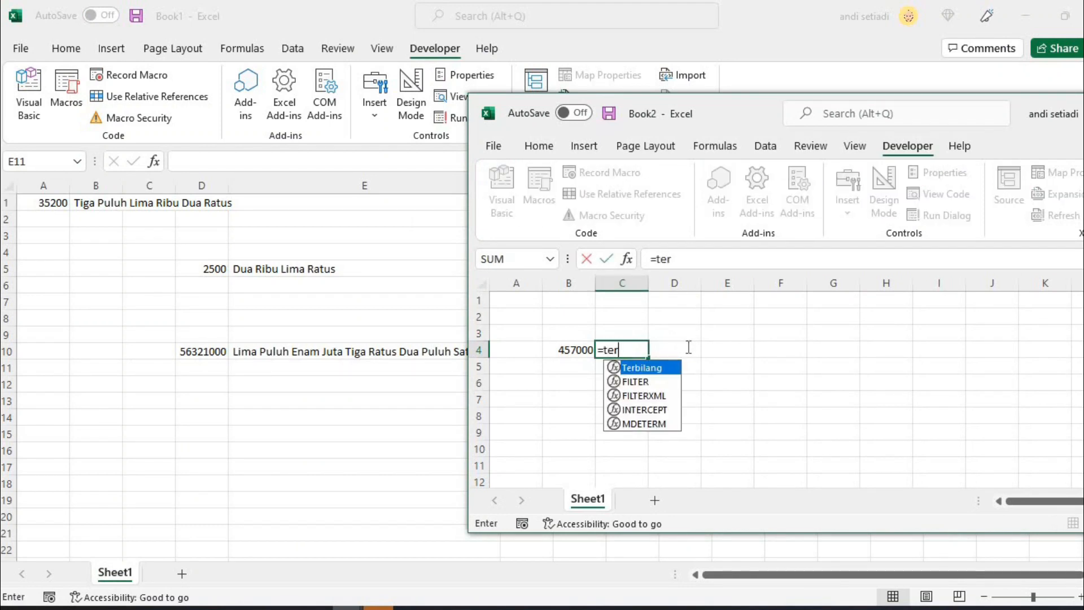
pyautogui.press('Tab')
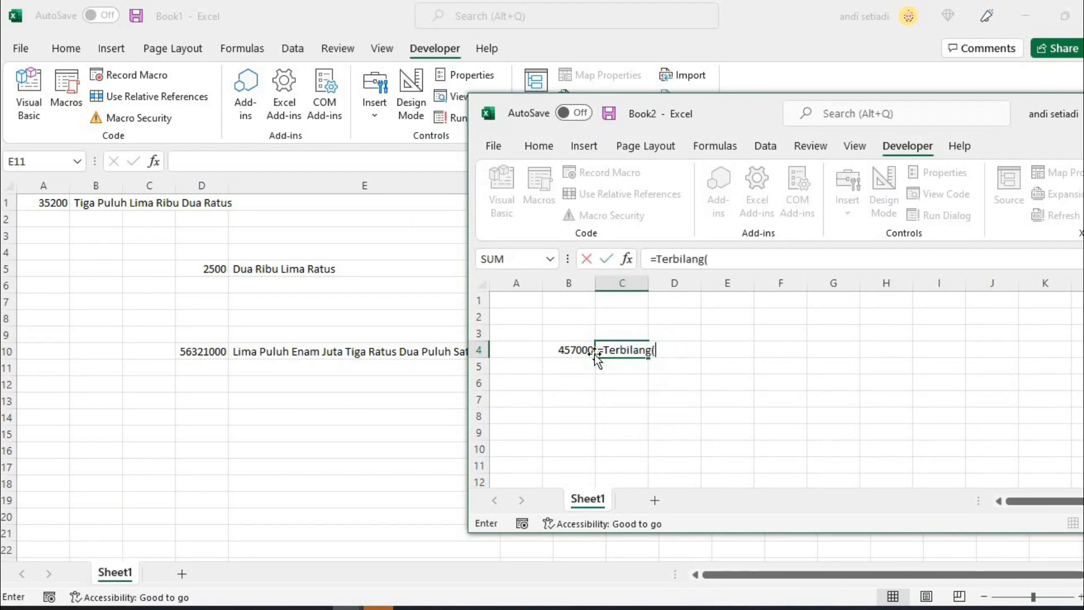
pyautogui.click(578, 349)
pyautogui.press('Return')
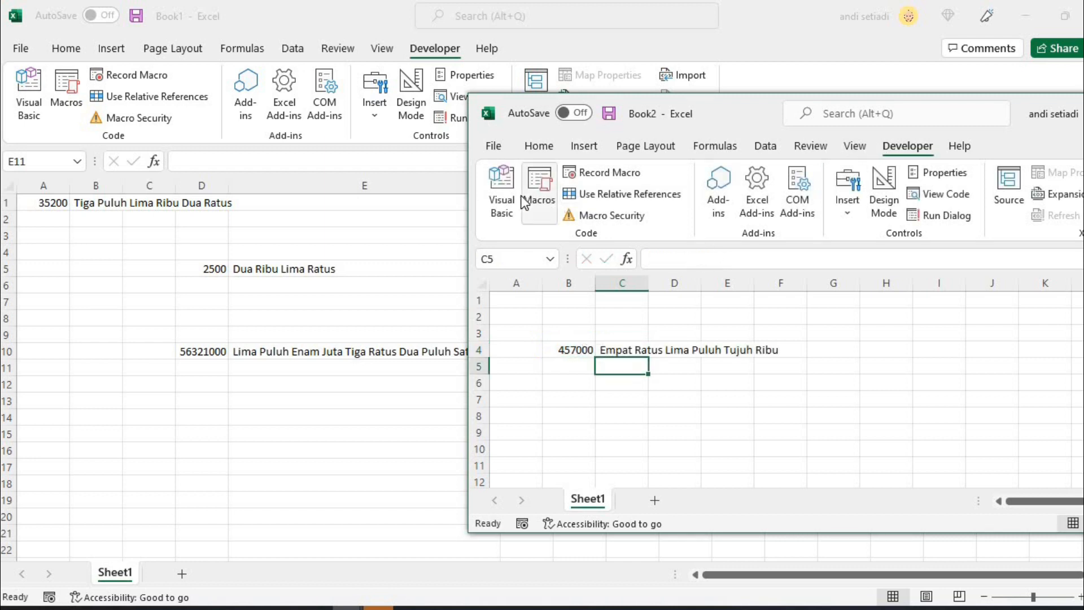
# Open the Visual Basic editor and remove Module1 from the Book1 and Book2 projects without exporting it.
pyautogui.click(501, 192)
pyautogui.click(73, 252)
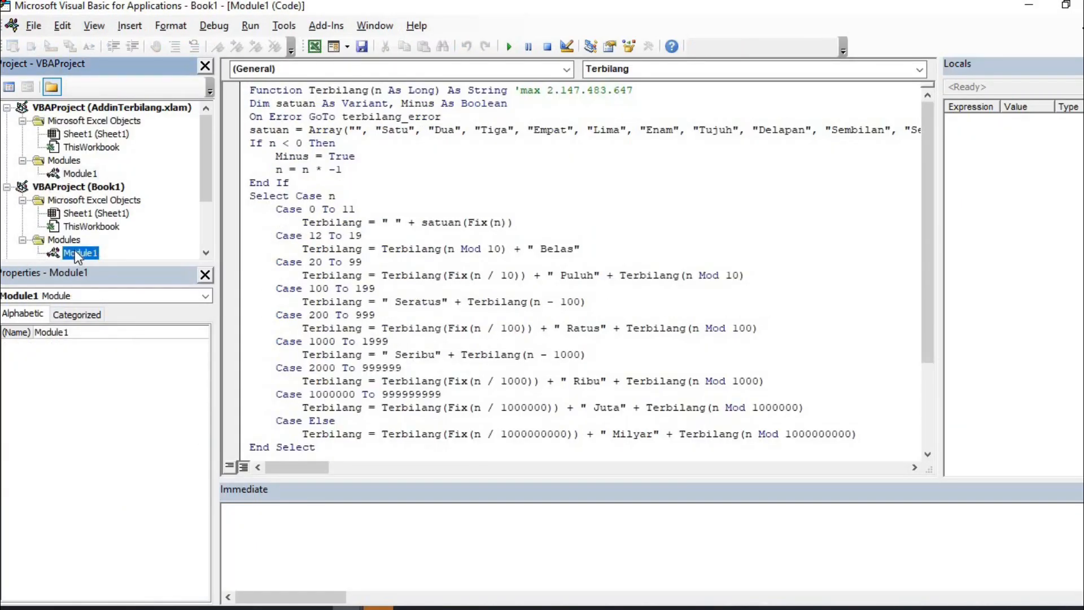
pyautogui.rightClick(74, 251)
pyautogui.click(168, 395)
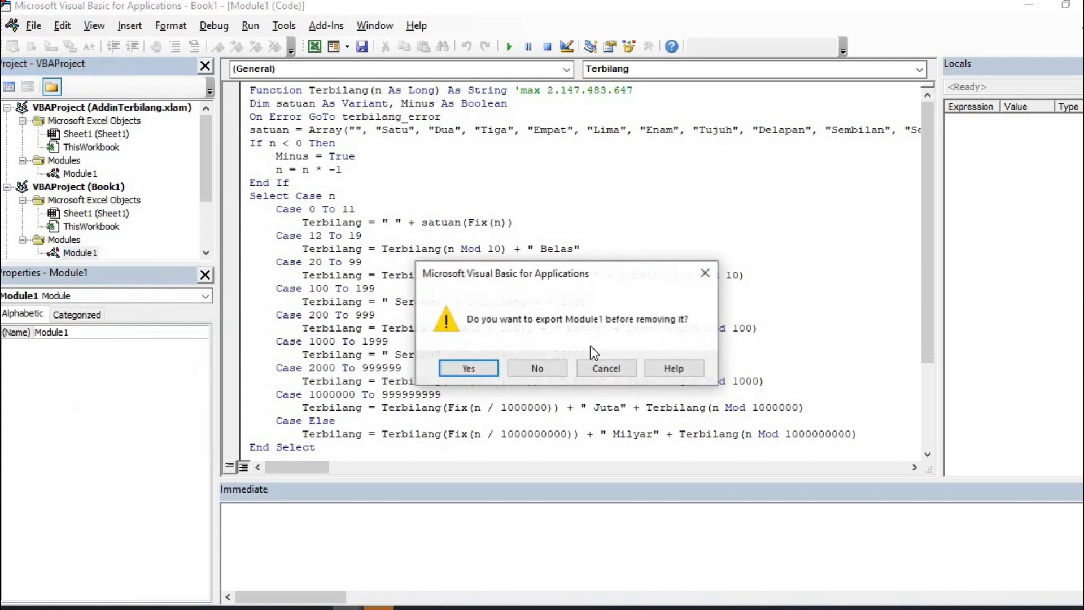
pyautogui.click(534, 368)
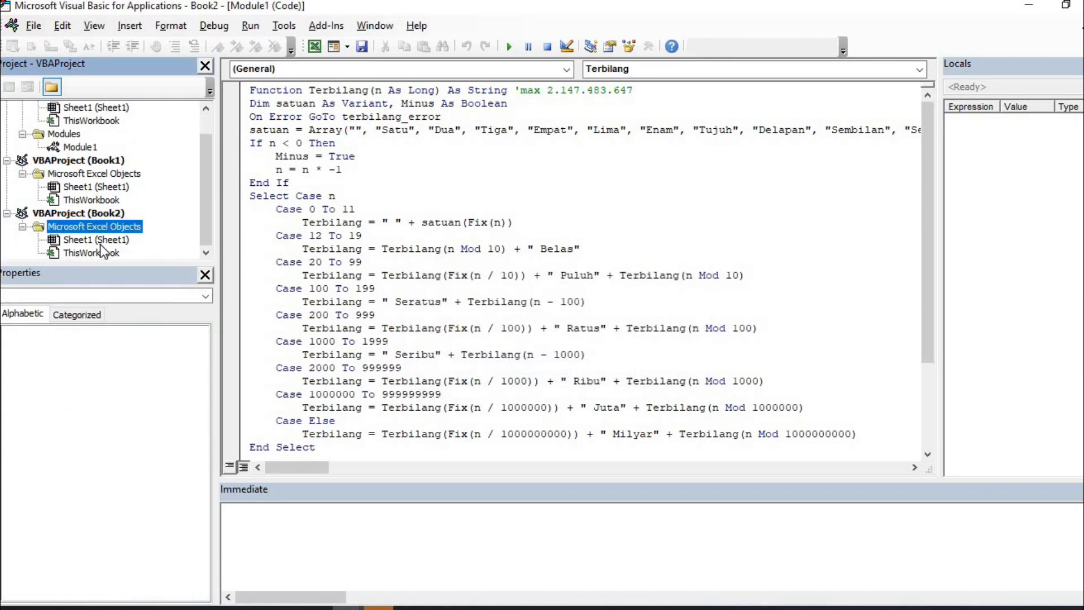
# Return to Book2 and recheck the Terbilang formula in cell C4 by re-confirming it with the workbook modules removed.
pyautogui.click(347, 606)
pyautogui.click(358, 568)
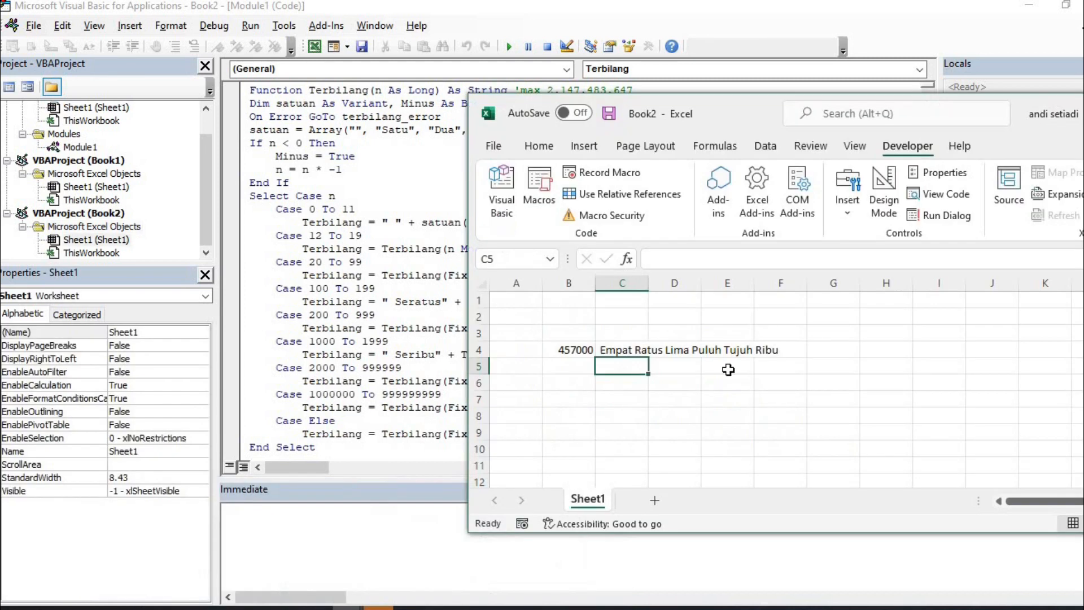
pyautogui.click(637, 357)
pyautogui.click(743, 259)
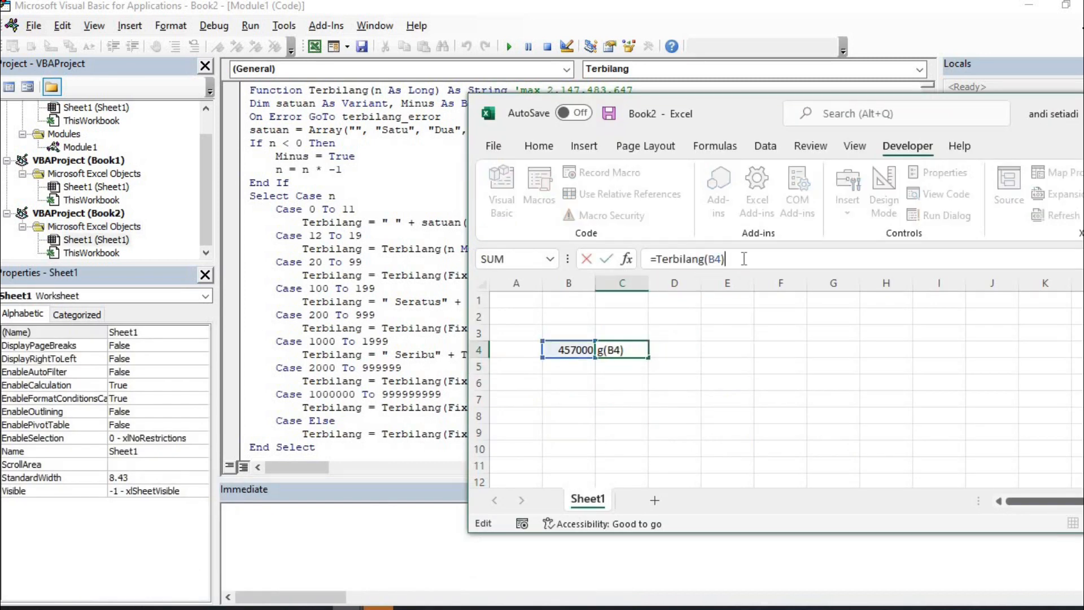
pyautogui.press('Return')
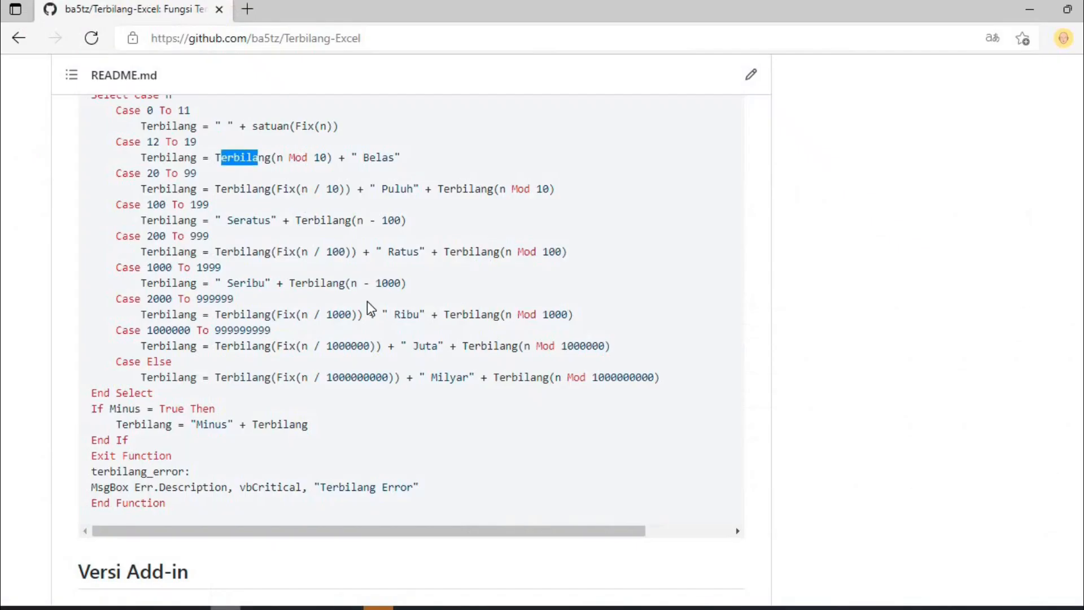
# Review the README's Versi Add-in section, and view in maximized Book2 where an add-in file is browsed for, cancelling without changes.
pyautogui.scroll(-5, 371, 309)
pyautogui.scroll(3, 315, 332)
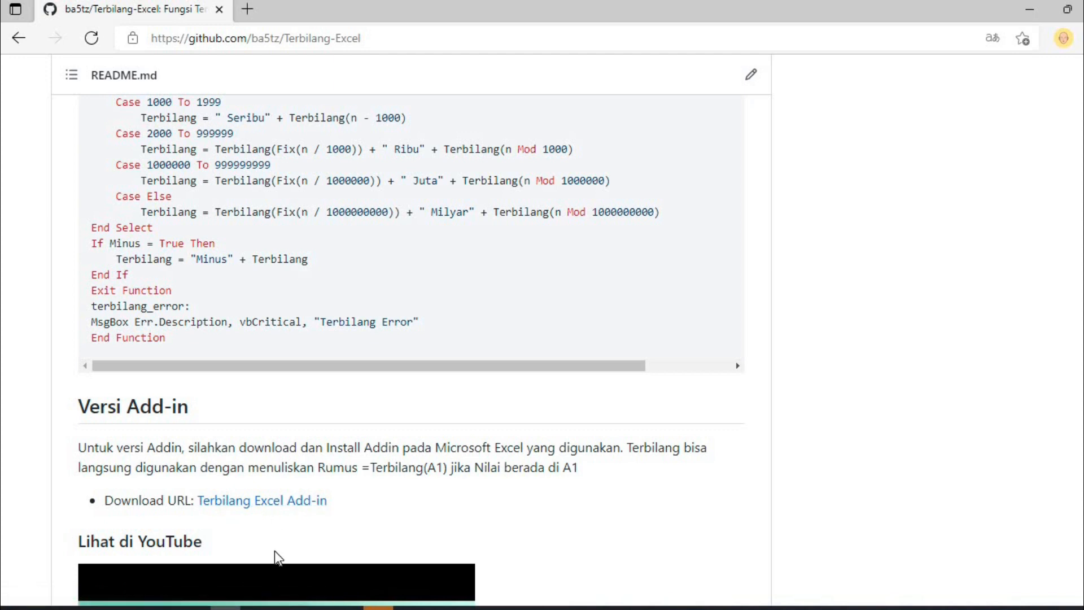
pyautogui.click(370, 576)
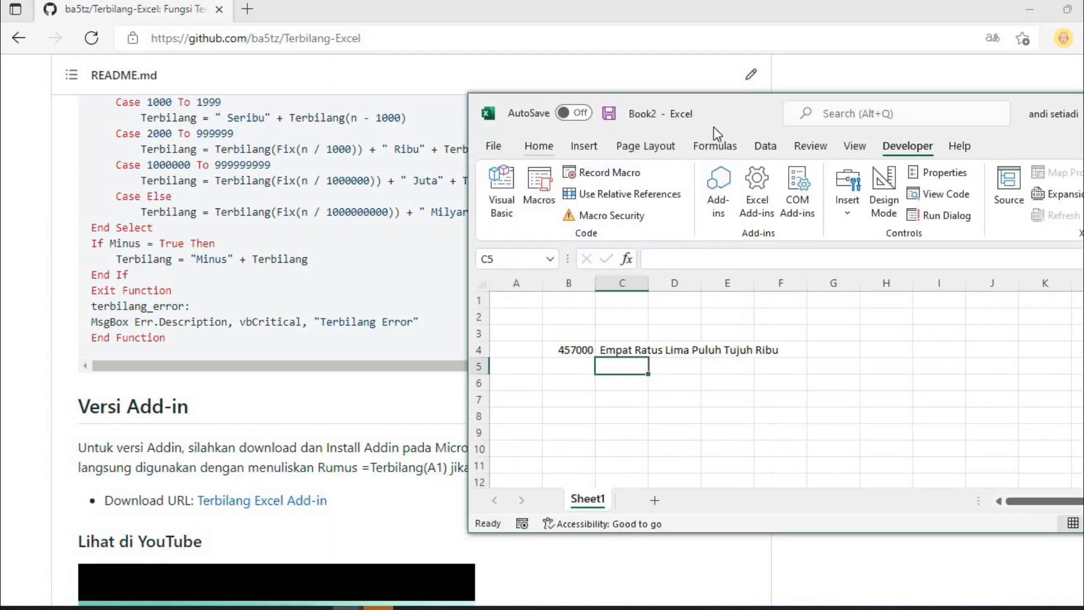
pyautogui.doubleClick(756, 110)
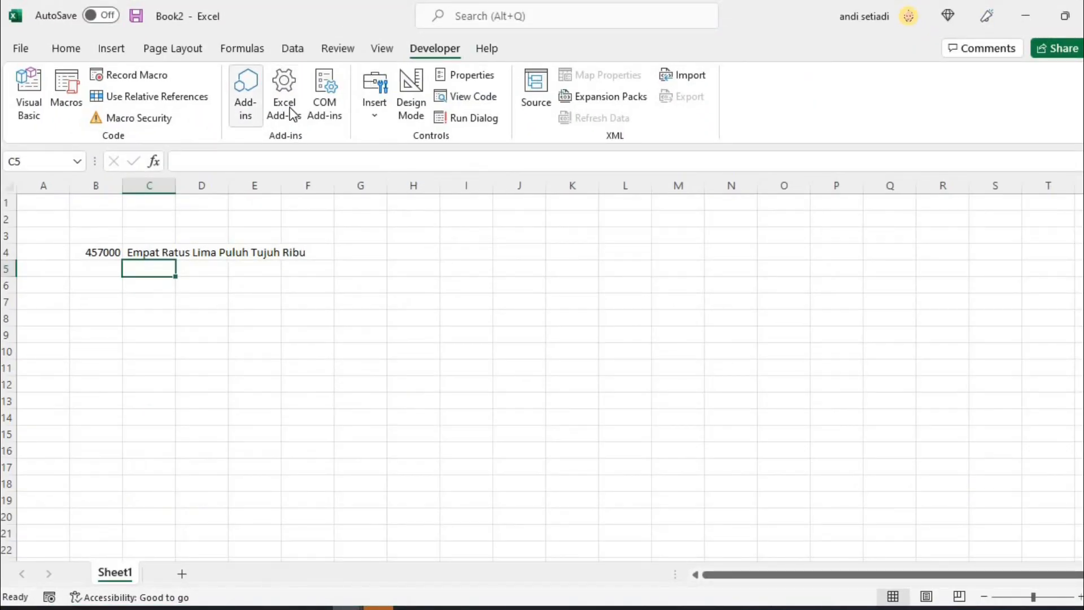
pyautogui.click(287, 104)
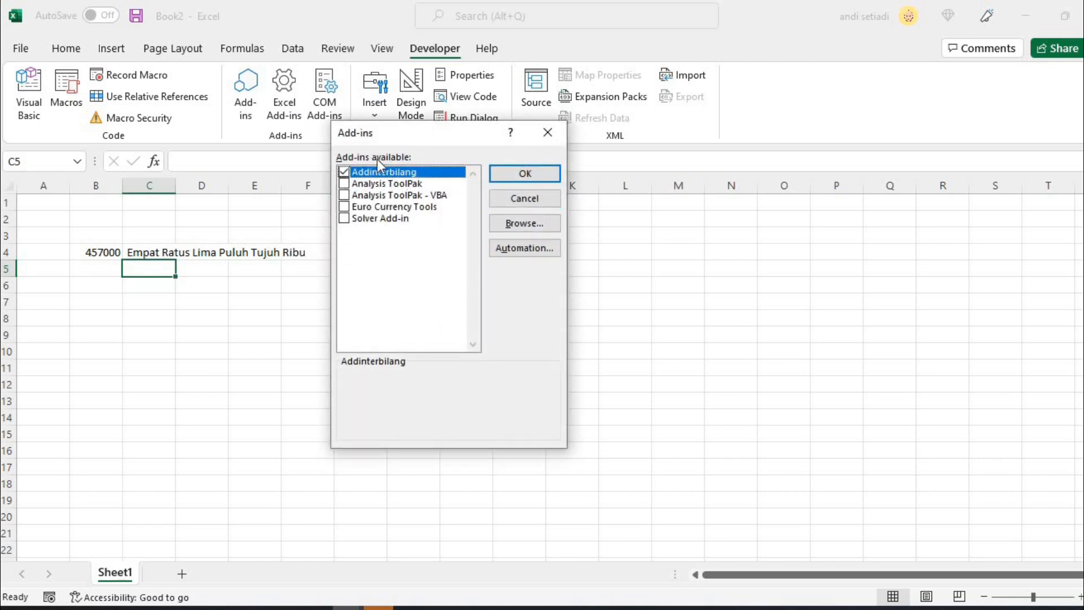
pyautogui.click(526, 223)
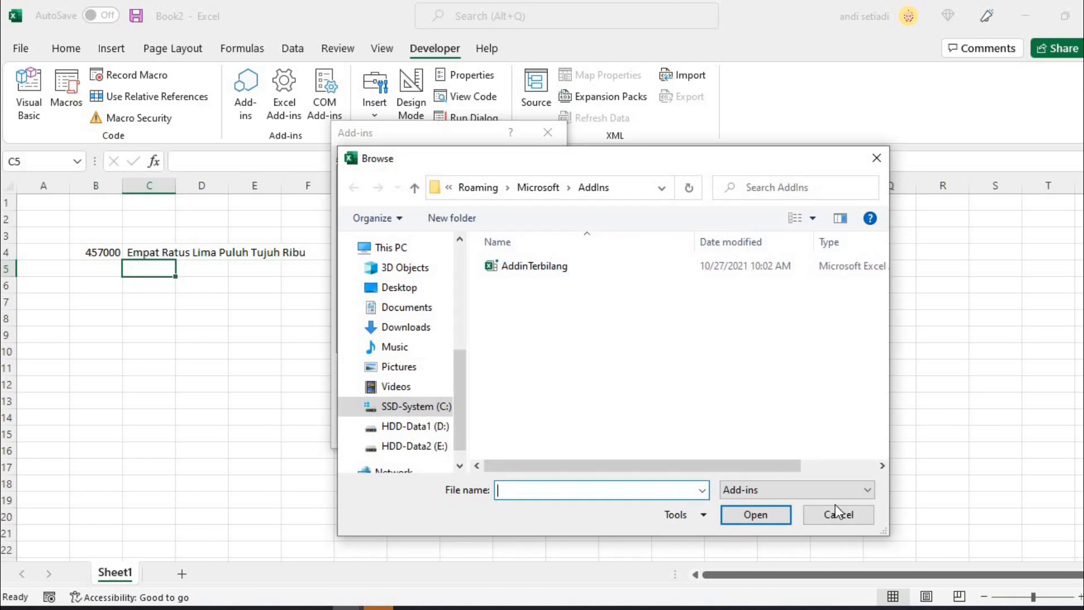
pyautogui.click(839, 513)
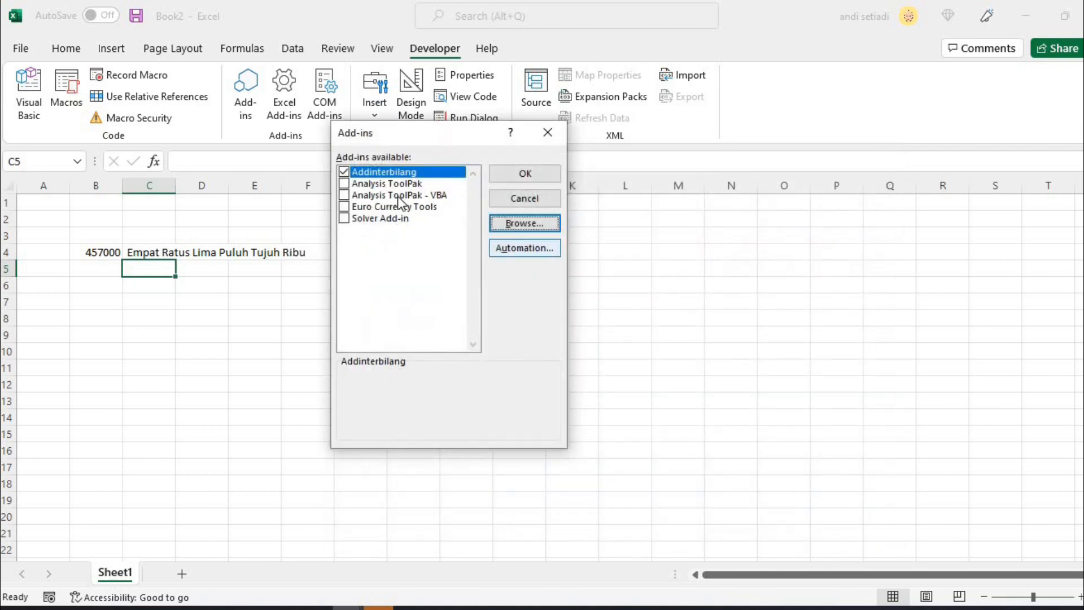
pyautogui.click(546, 131)
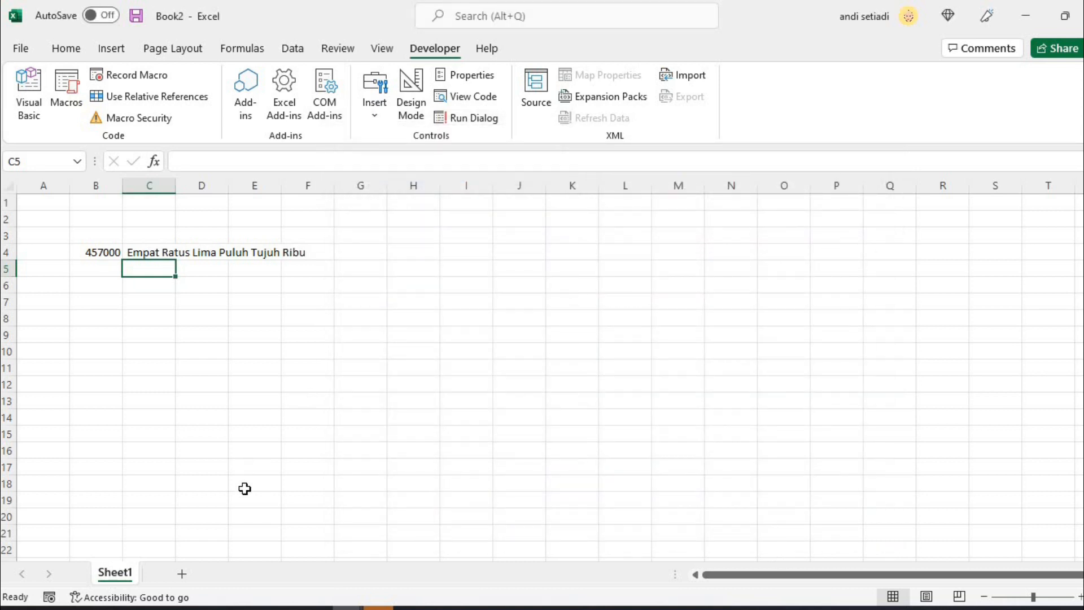
# Return to the browser and review the Terbilang function code in the README.
pyautogui.scroll(20, 398, 312)
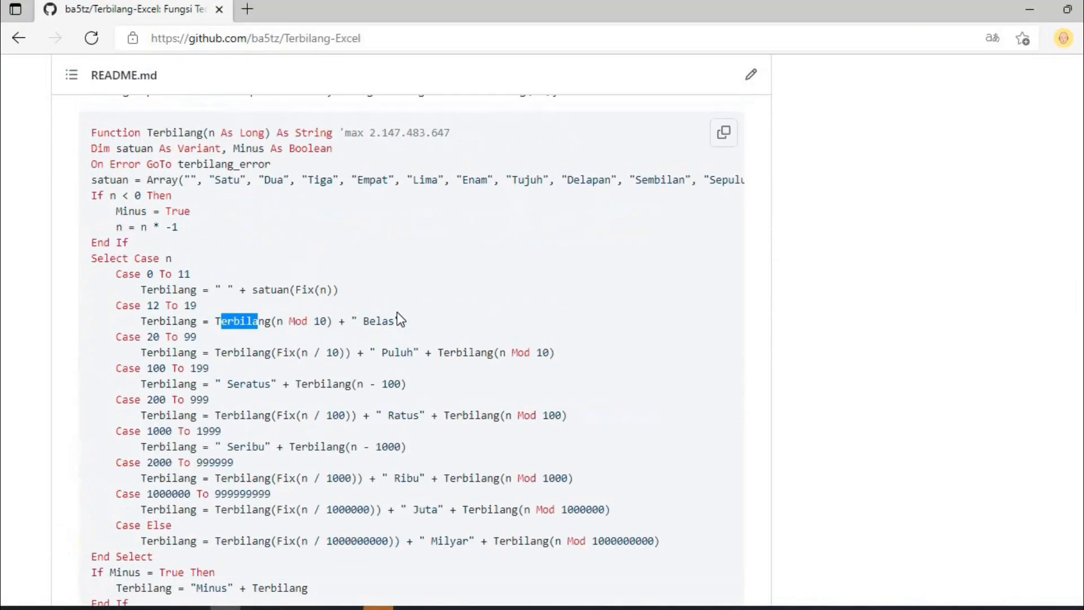